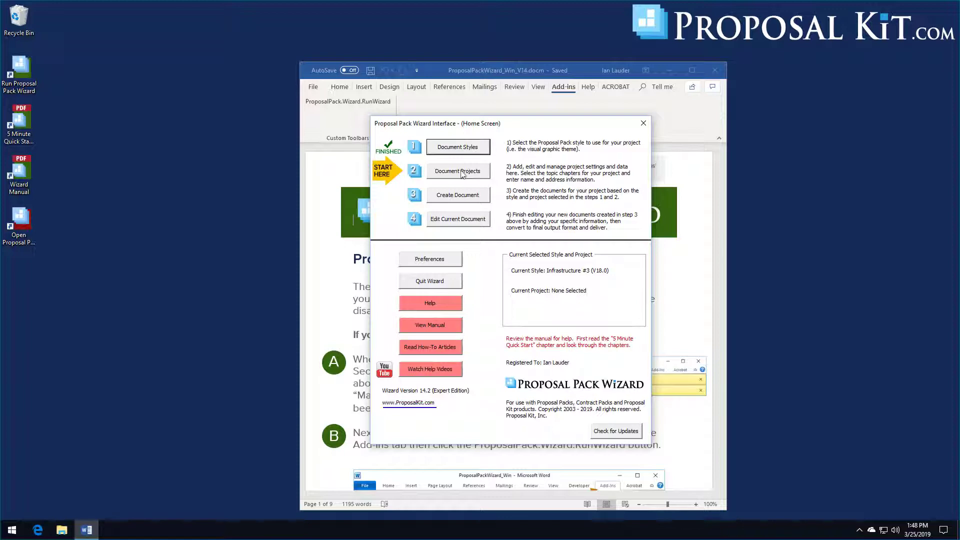
Start a new document project named Infrastructure Project and turn off its Excel dynamic links.
click(458, 171)
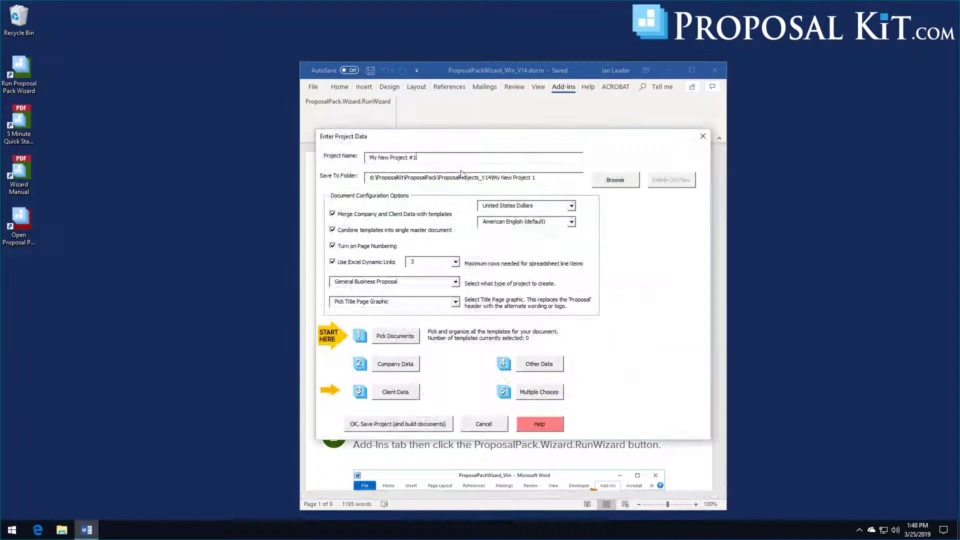
click(439, 160)
drag(432, 158, 356, 163)
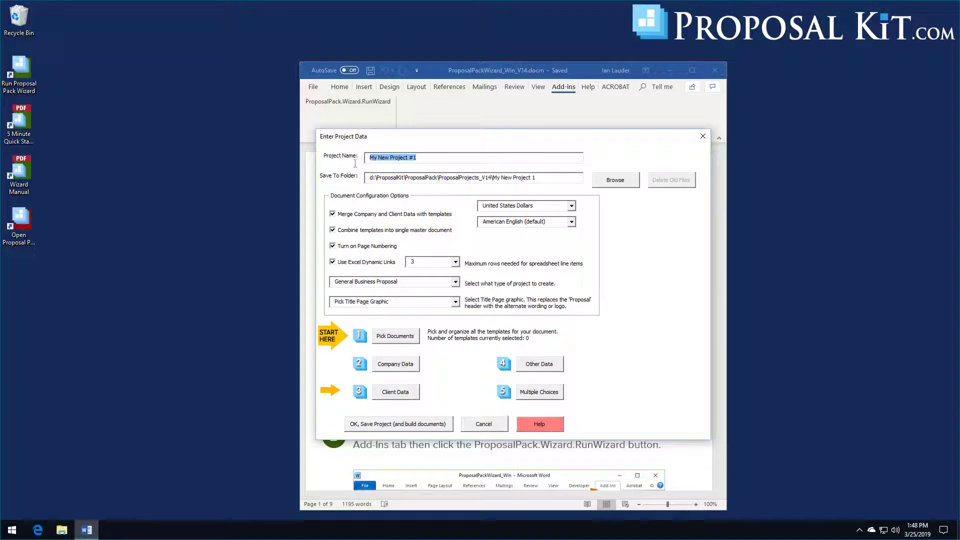
text(Infrastructur)
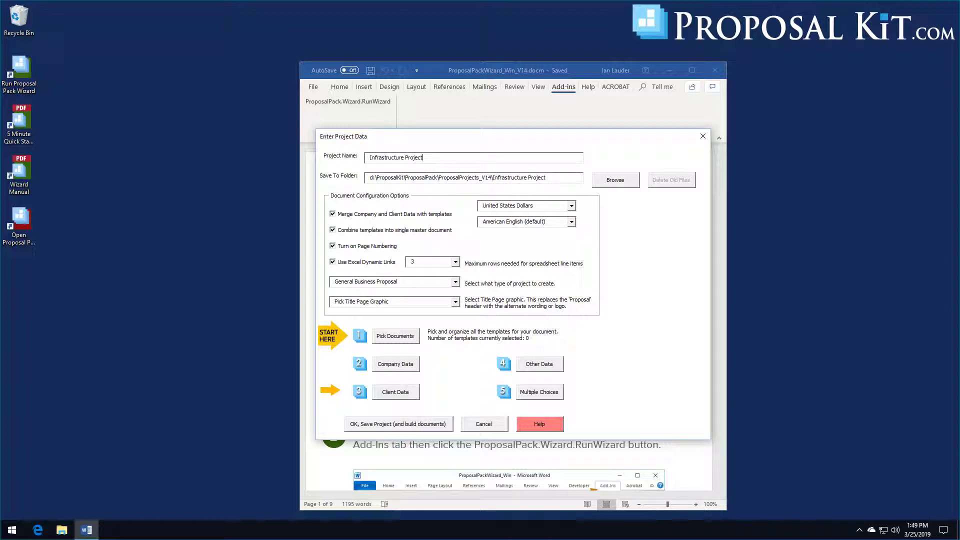
click(356, 262)
Begin picking the project's documents and search the Quick Start import lists for "infrastructure".
click(395, 339)
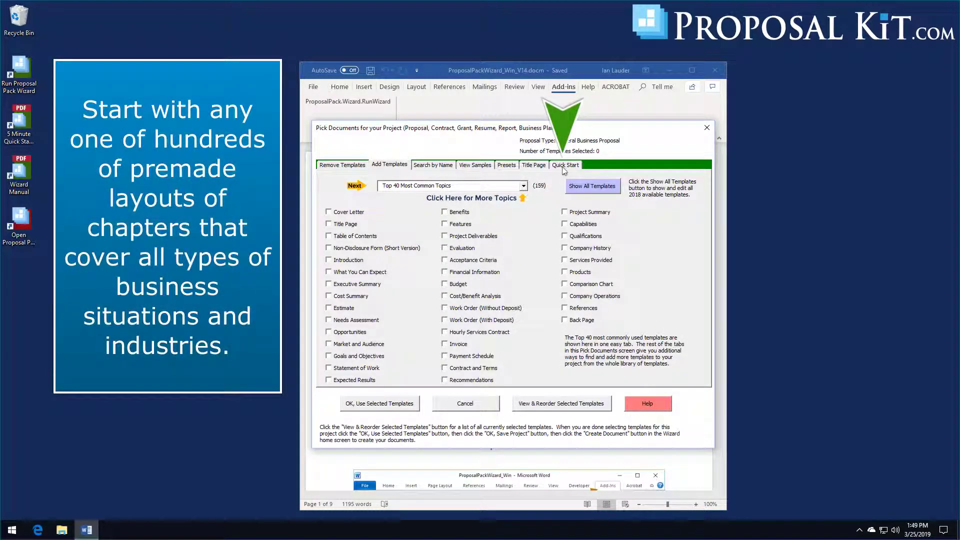
click(563, 168)
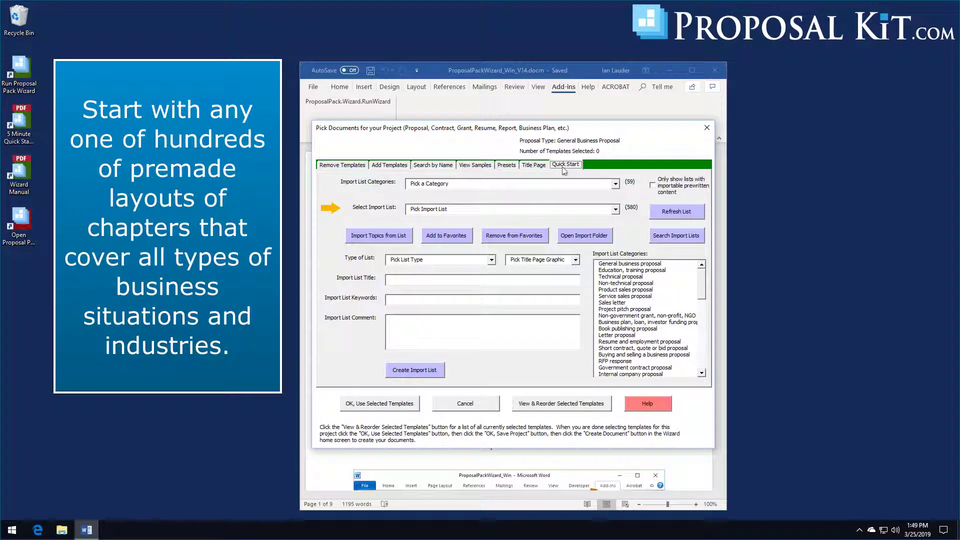
click(675, 239)
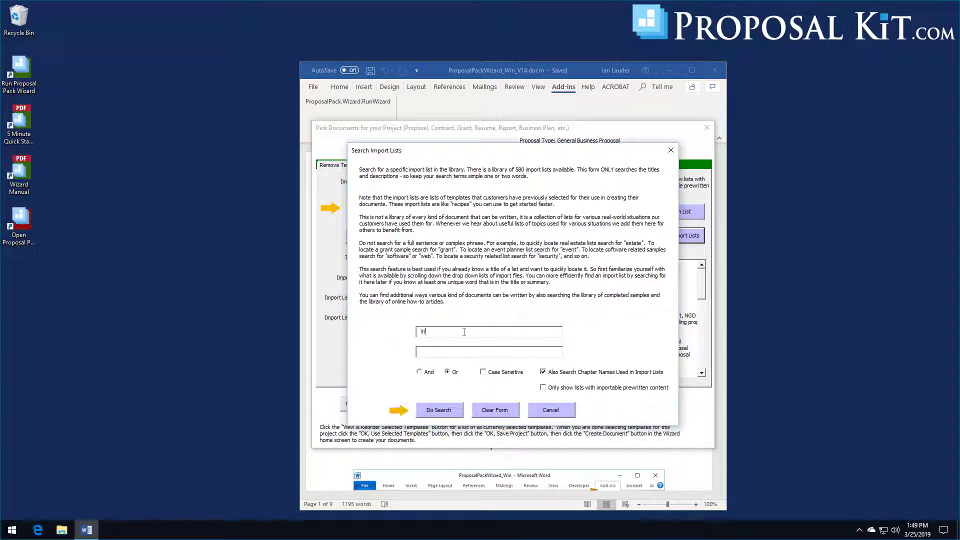
text(infrastructure)
click(445, 409)
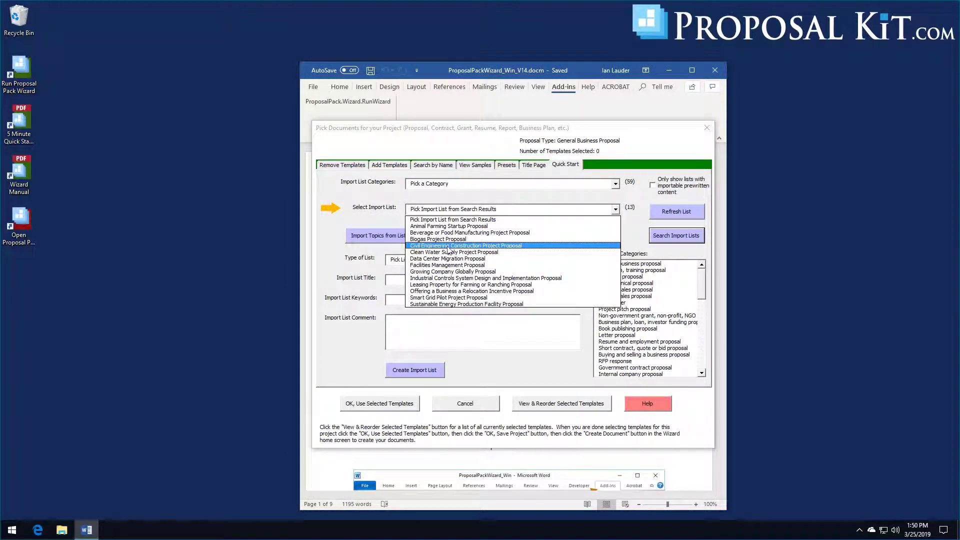
Import the topics of the Civil Engineering Construction Project Proposal list together with its pre-written sample content.
click(461, 246)
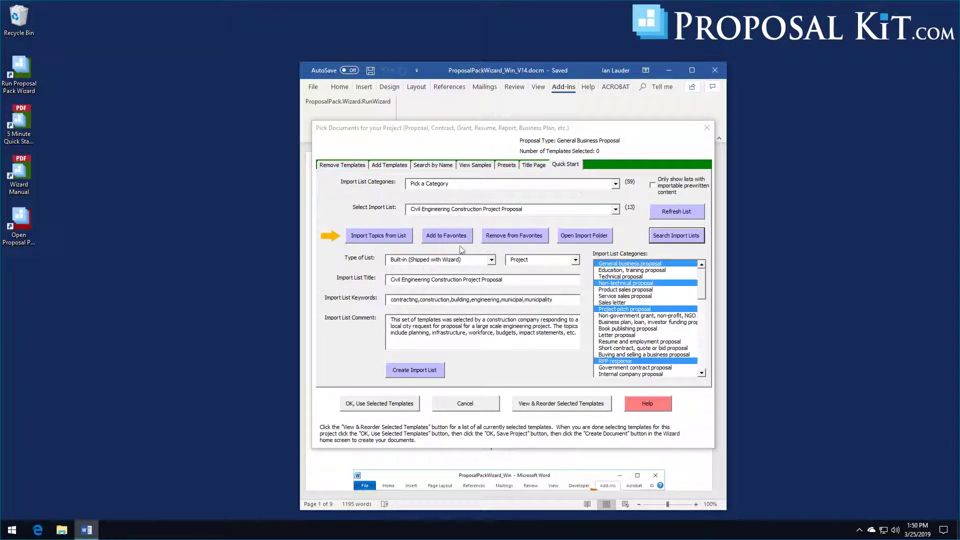
click(386, 237)
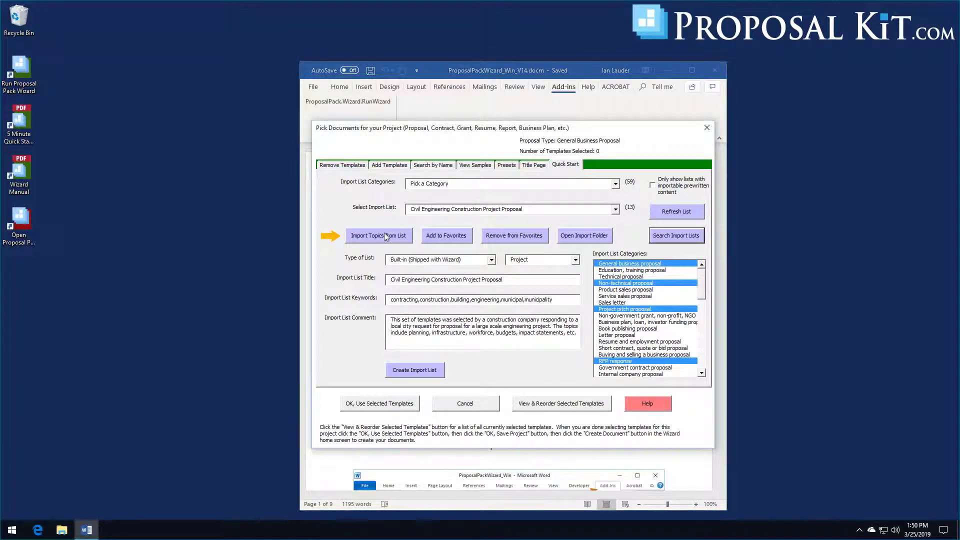
click(556, 319)
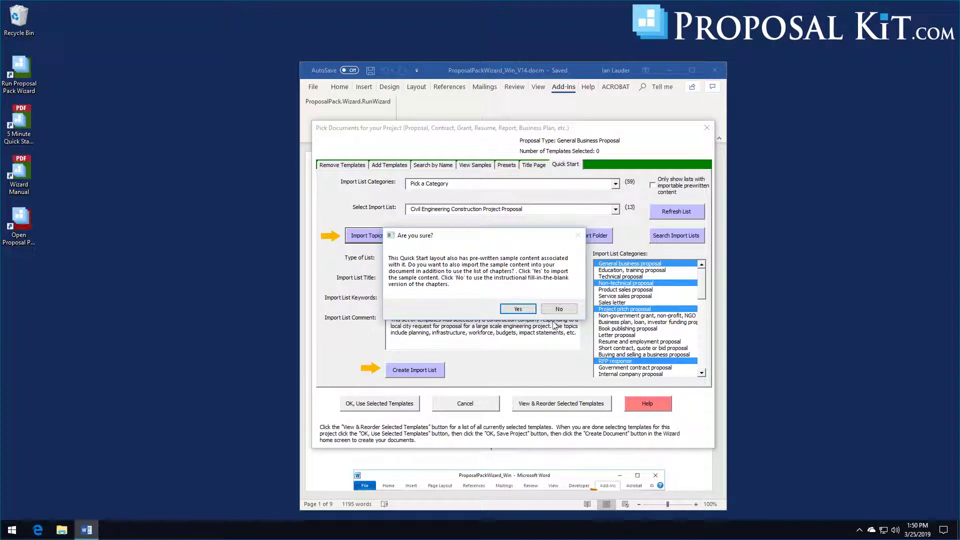
click(521, 309)
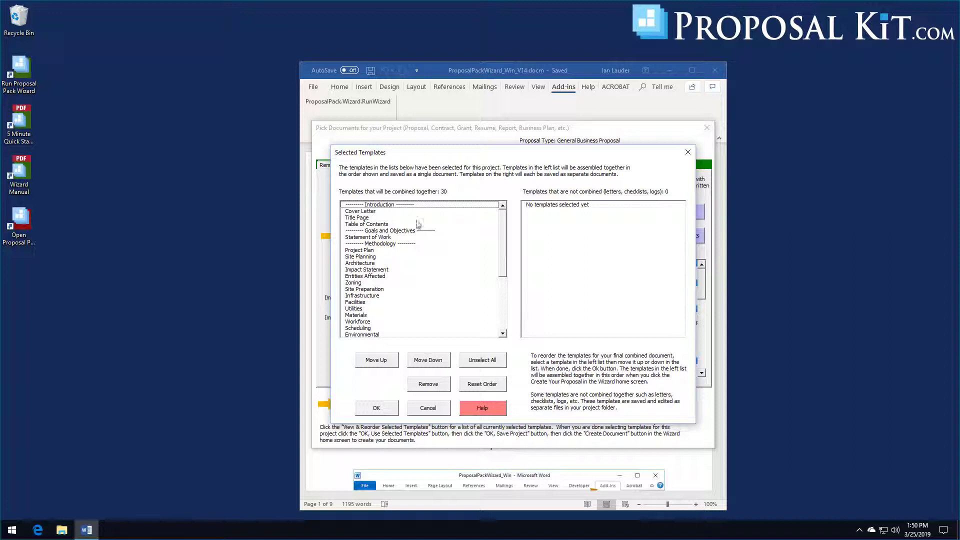
Look over the order of the selected templates and accept them for the project.
mouse_move(504, 225)
mouse_down()
mouse_move(499, 285)
mouse_move(508, 224)
mouse_up()
drag(504, 228, 481, 248)
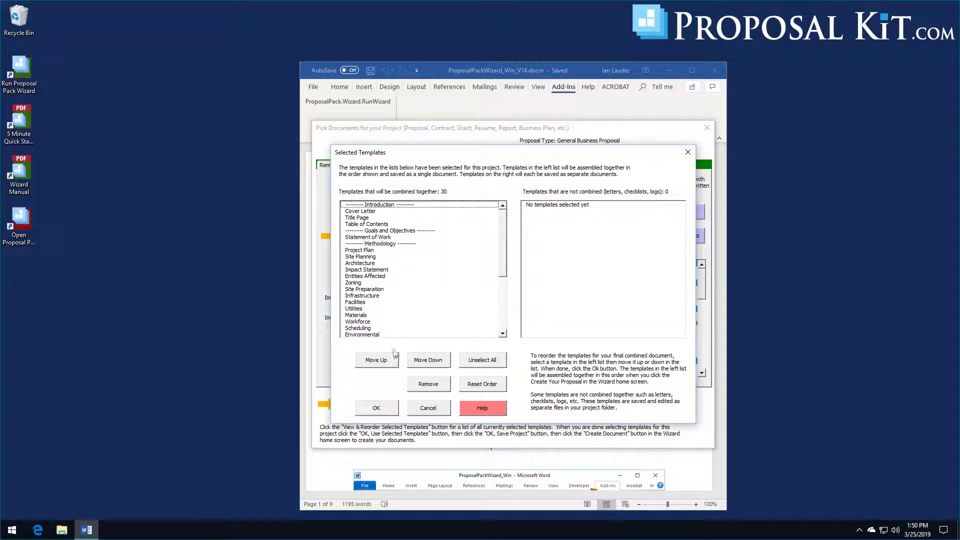
click(376, 413)
click(377, 406)
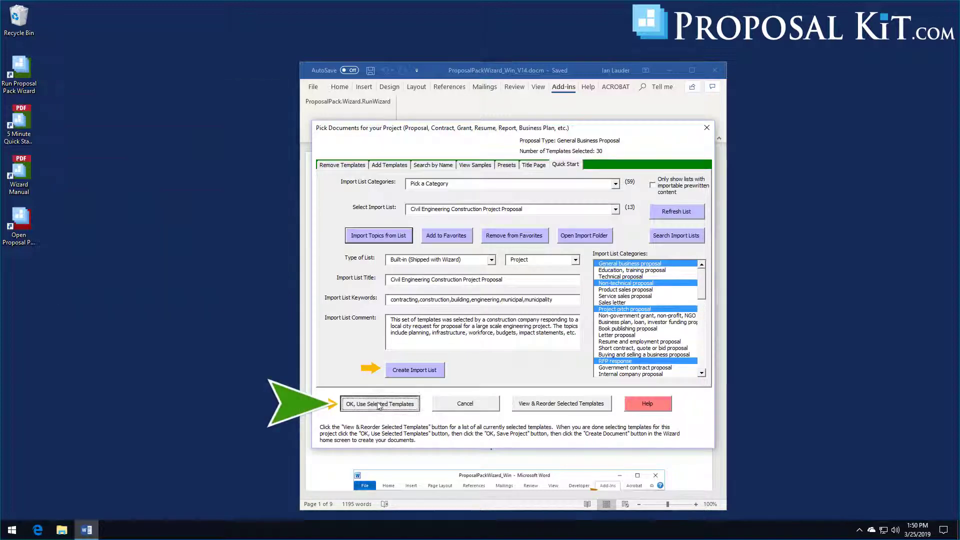
Save the project, build its documents and proceed to the editing screen for the current project.
click(371, 424)
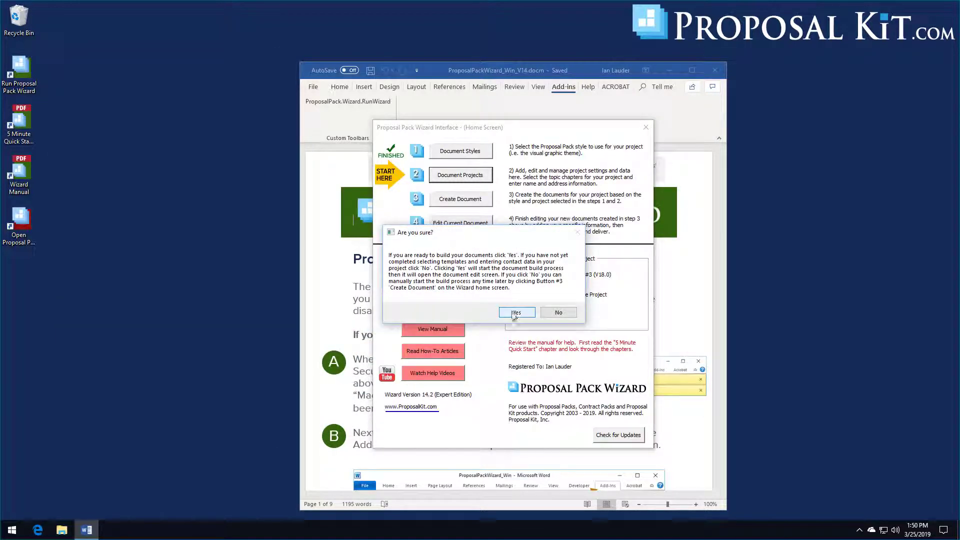
click(515, 313)
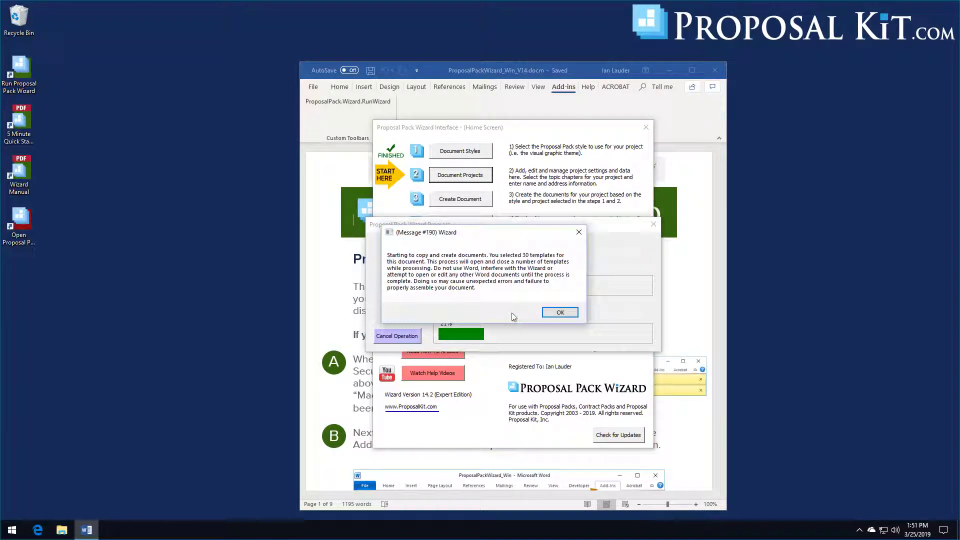
click(550, 313)
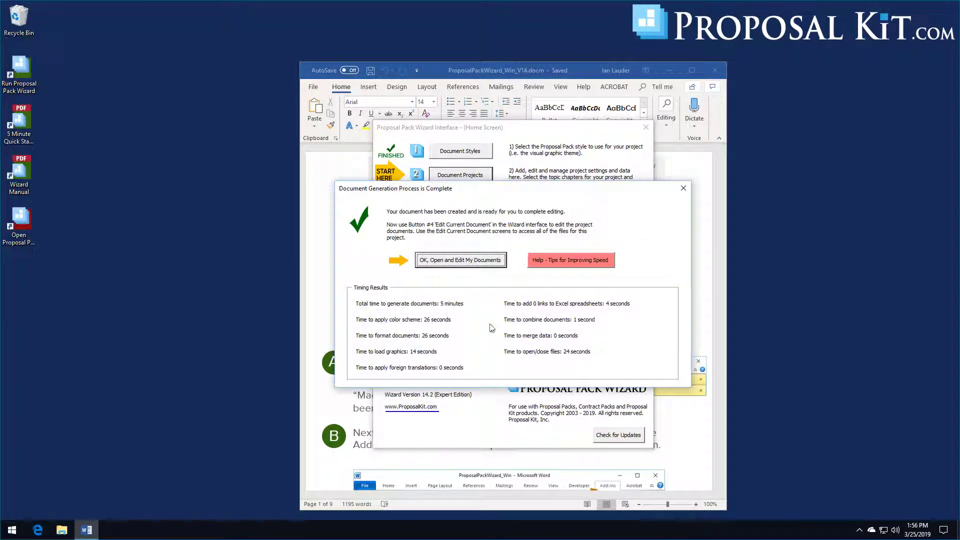
click(469, 260)
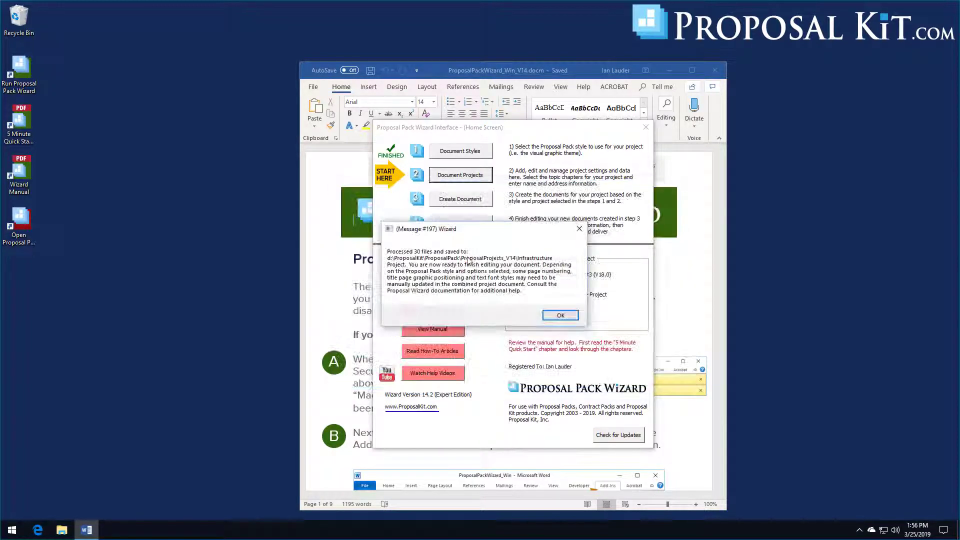
click(552, 314)
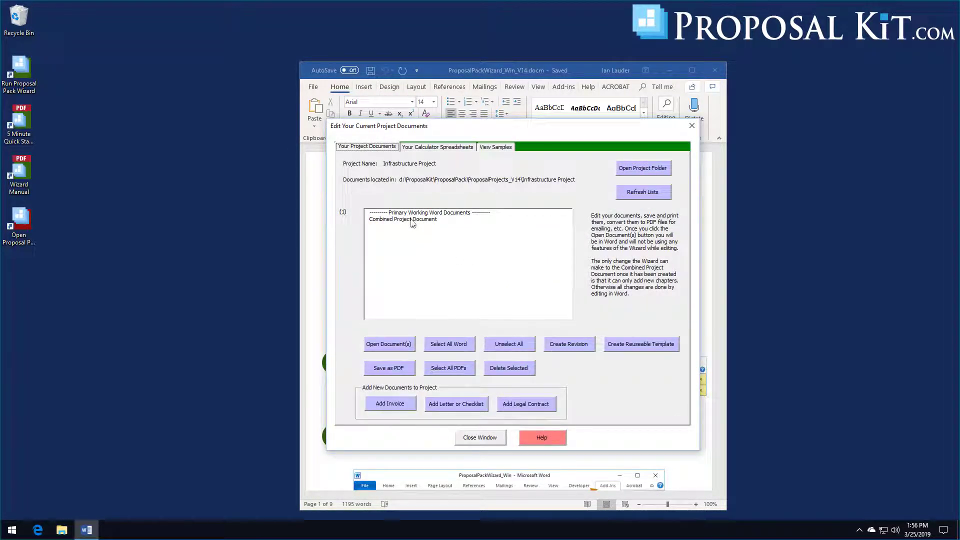
Open the Combined Project Document, zoom out to 64% to view the title page, and enlarge its window.
click(412, 222)
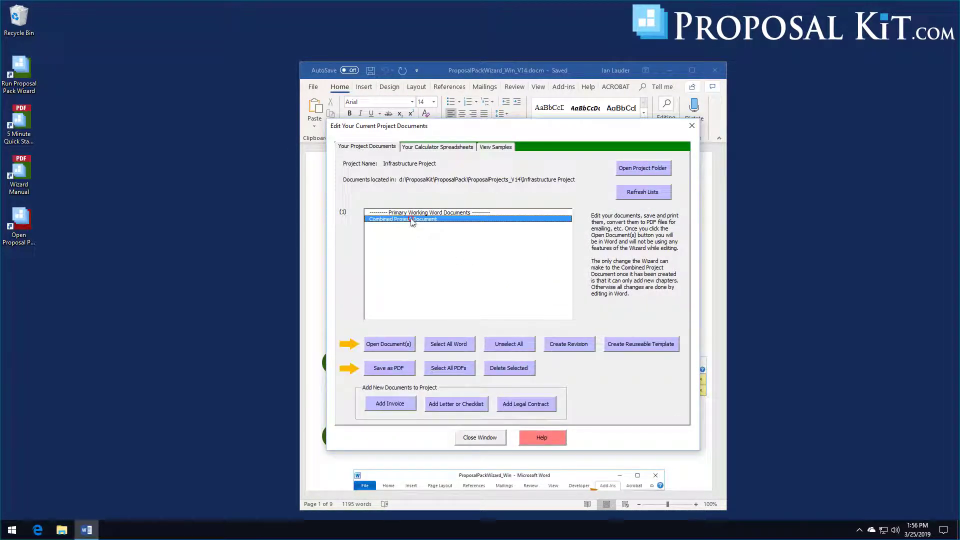
click(395, 345)
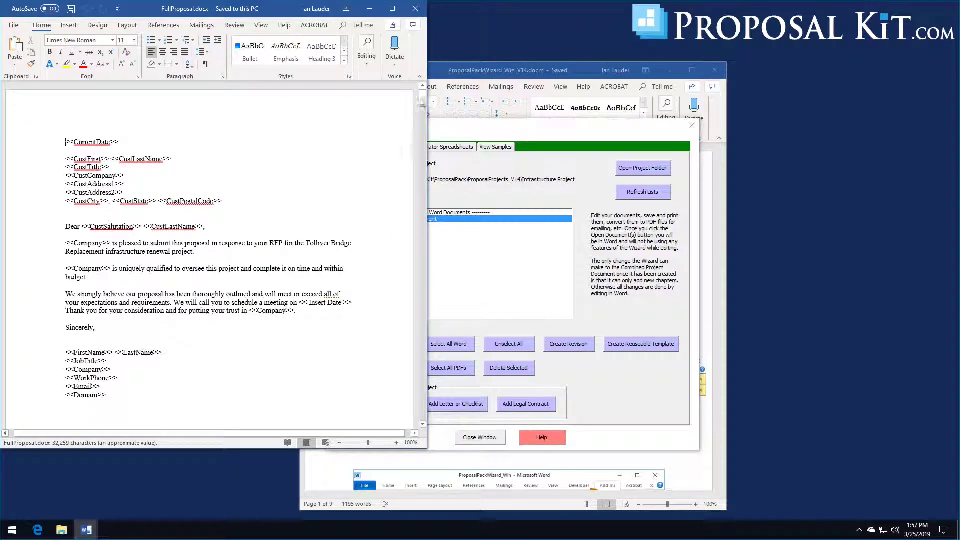
drag(422, 97, 421, 115)
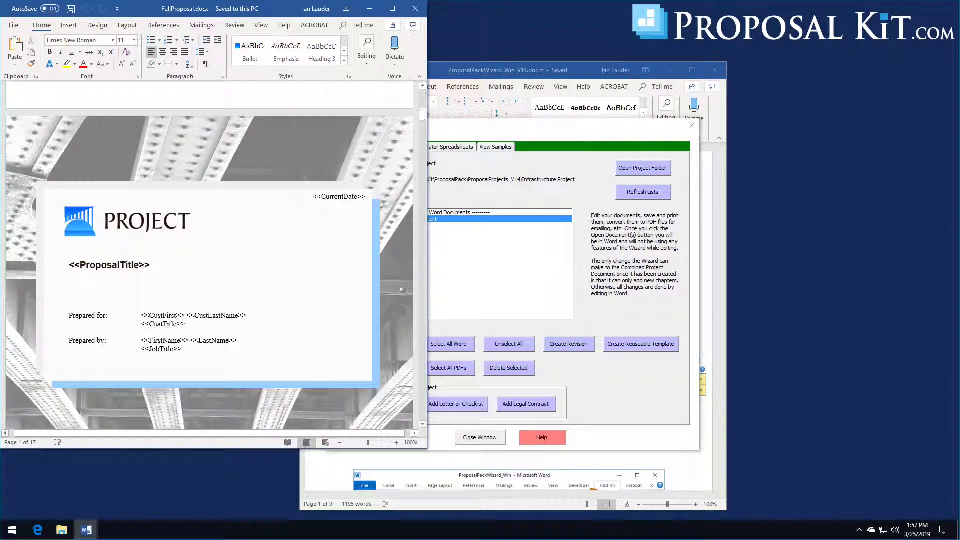
drag(368, 443, 358, 443)
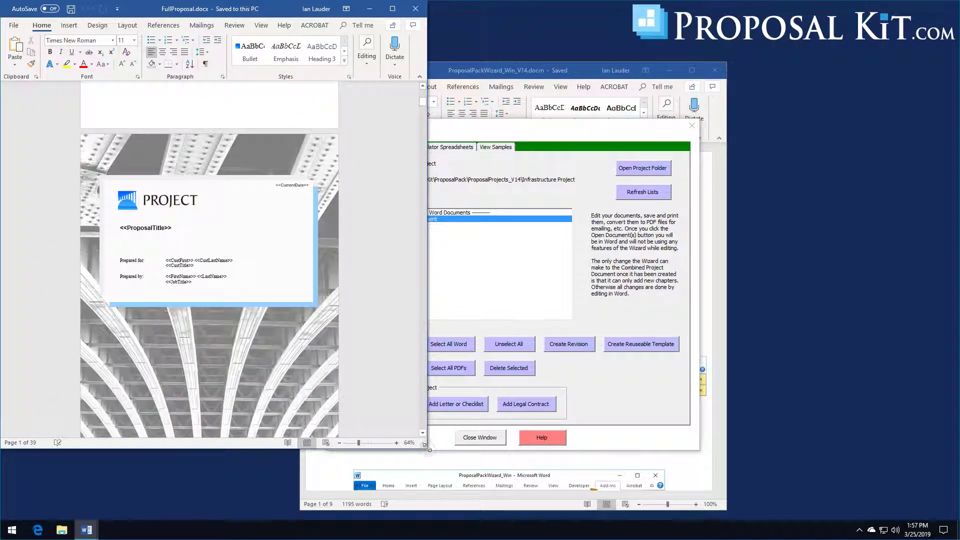
drag(426, 448, 458, 500)
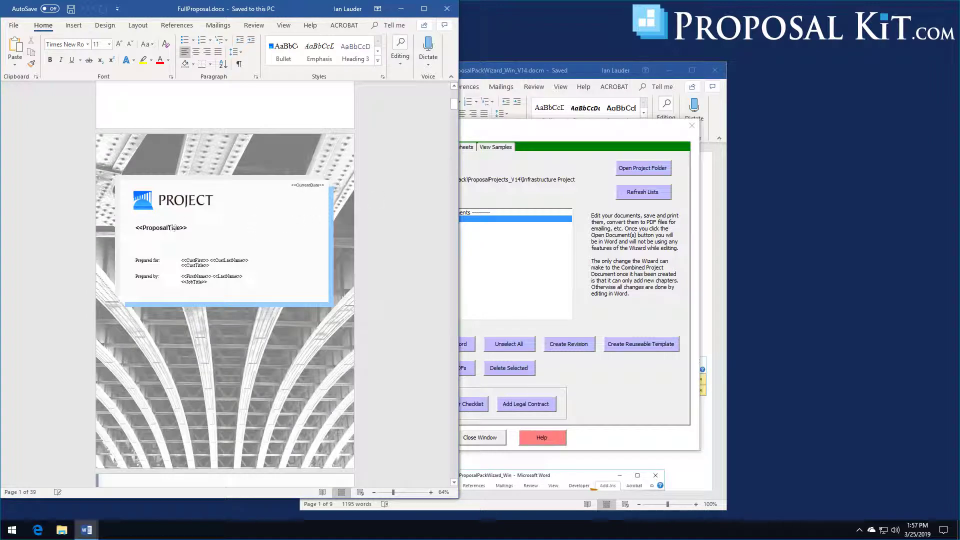
Review the combined proposal from the table of contents to the back page, and close it and the project documents window.
drag(454, 104, 454, 114)
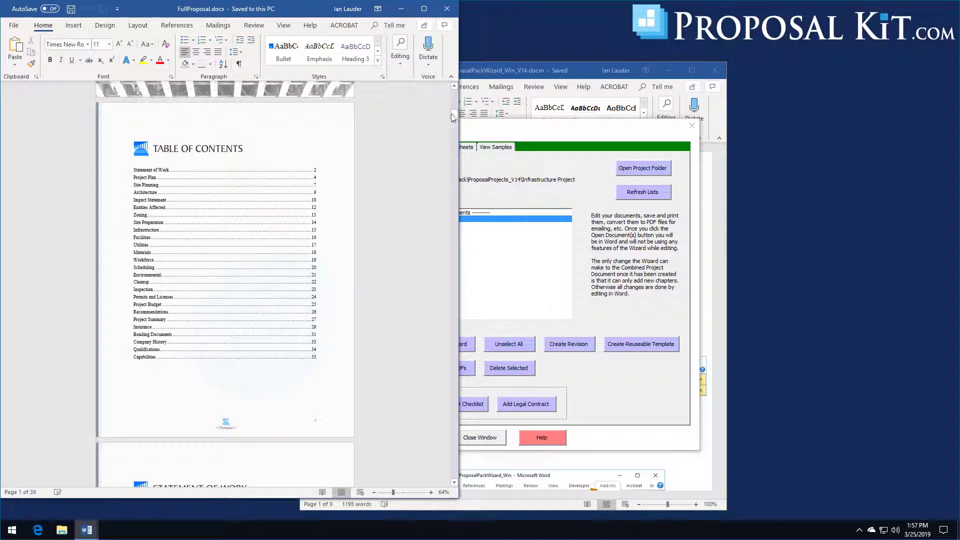
drag(454, 115, 437, 349)
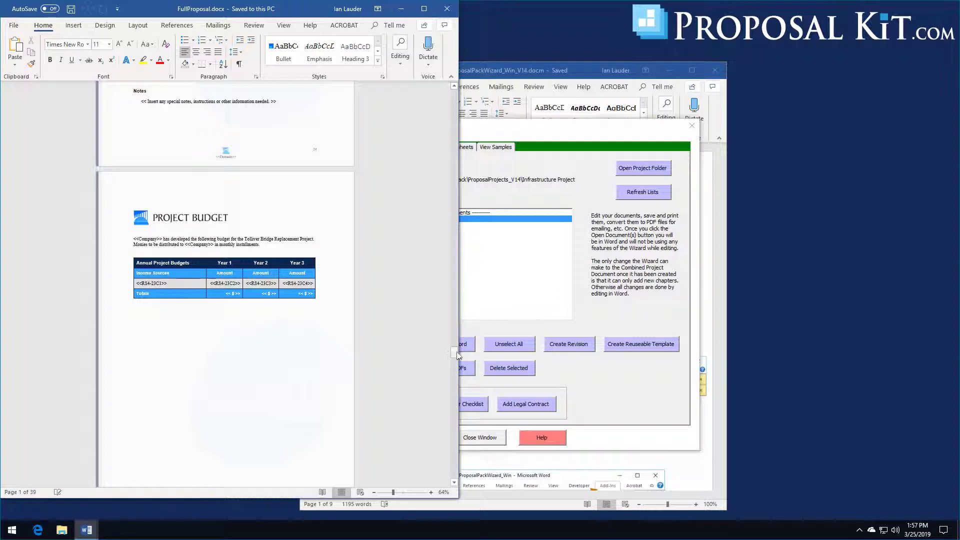
drag(457, 355, 454, 471)
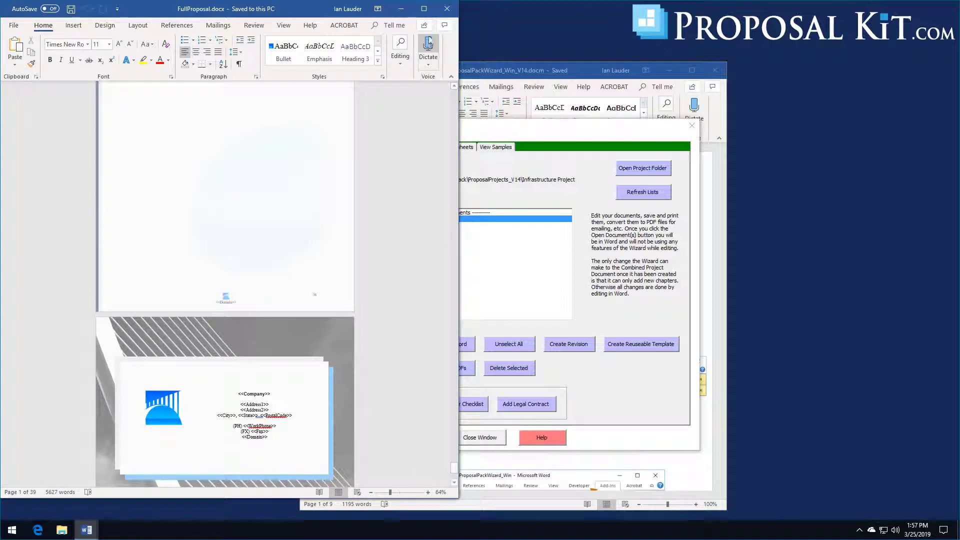
click(447, 9)
click(468, 438)
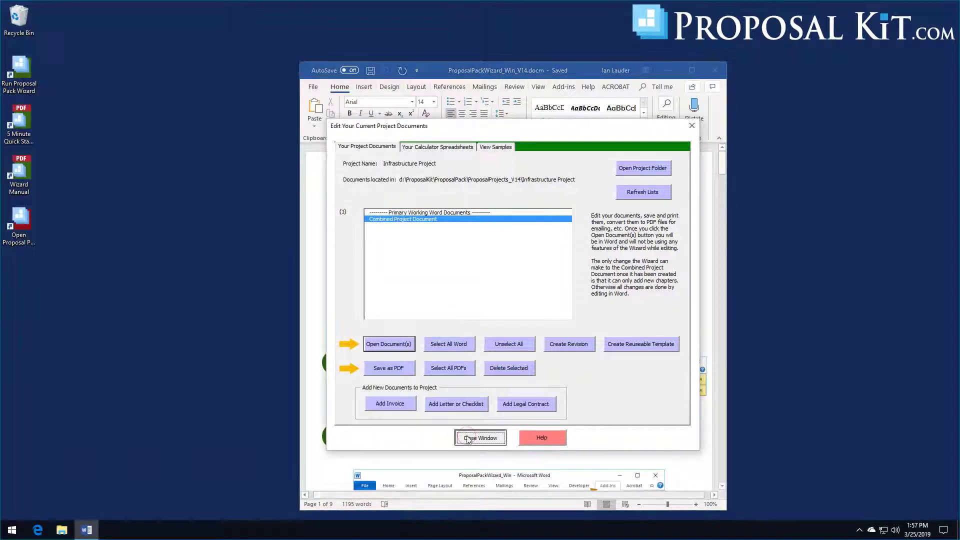
Open the font styles configuration from the data and display section of the wizard's preferences.
click(432, 262)
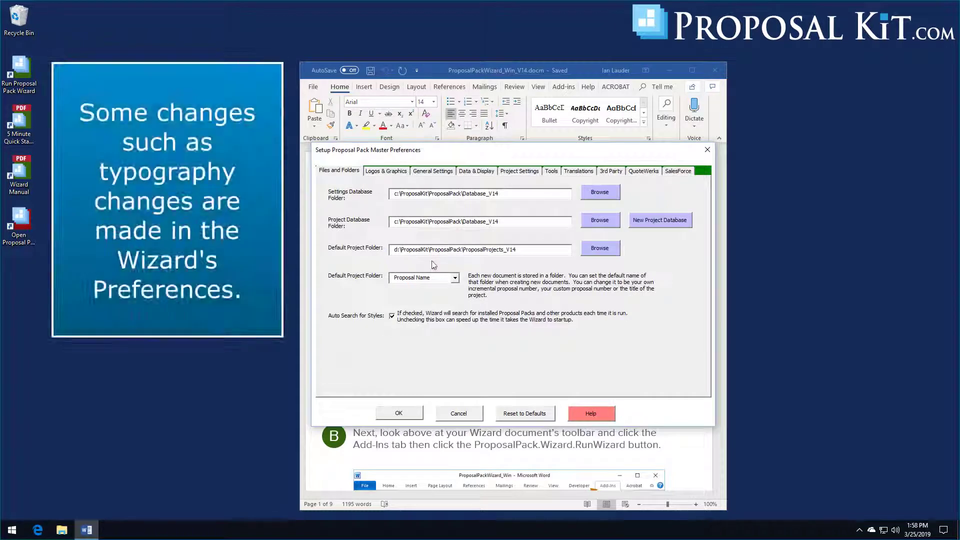
click(484, 171)
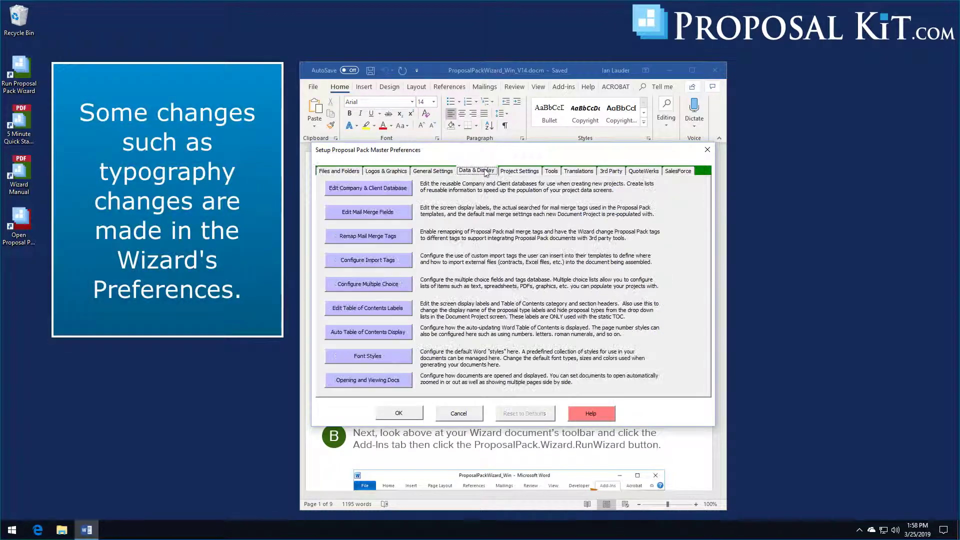
click(368, 356)
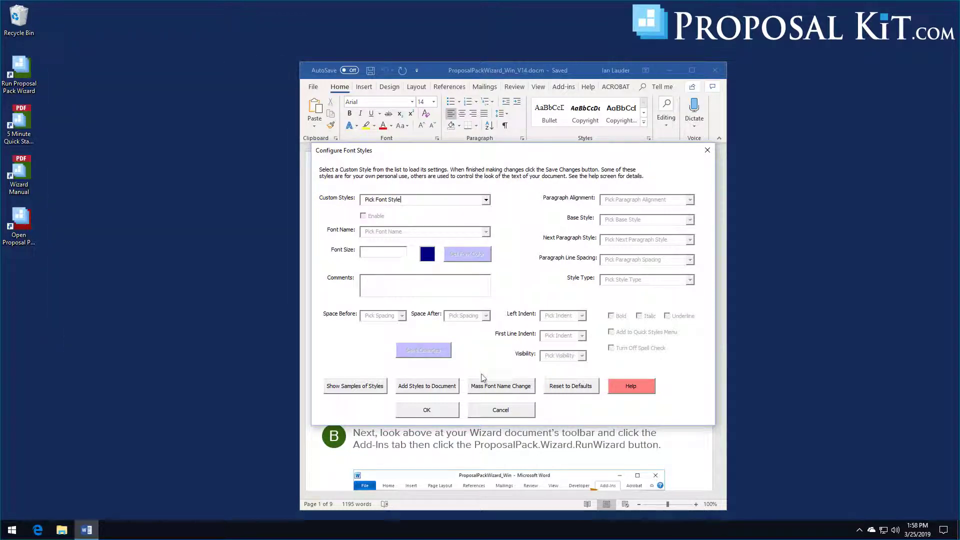
Look through the full list of custom font styles without choosing one.
click(486, 201)
mouse_move(488, 230)
mouse_down()
mouse_move(488, 319)
mouse_move(488, 227)
mouse_up()
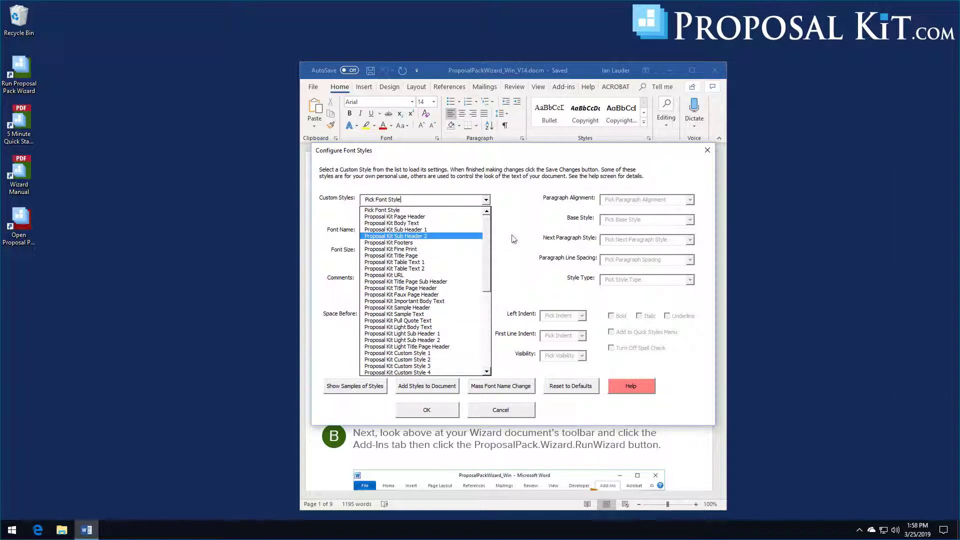
scroll(486, 235, down, 2)
scroll(486, 235, down, 4)
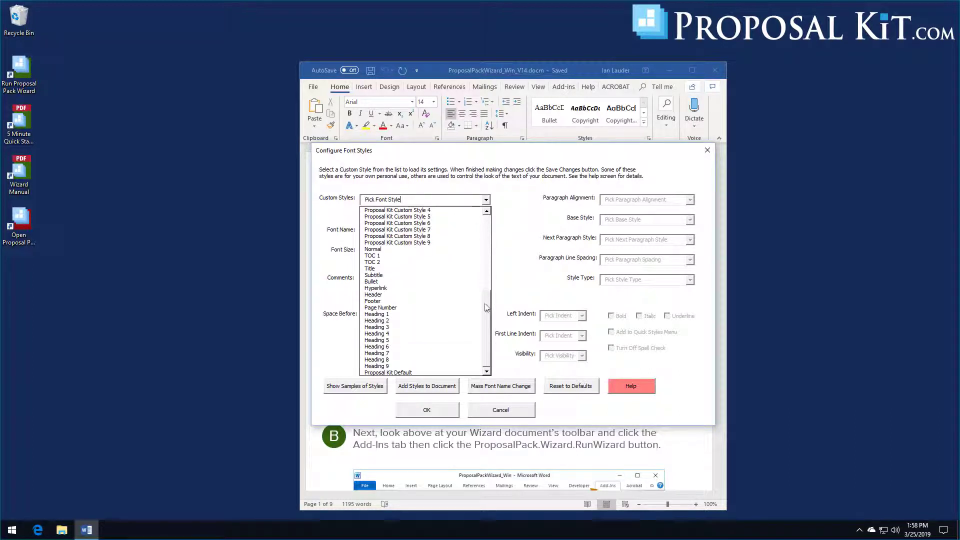
scroll(486, 235, up, 7)
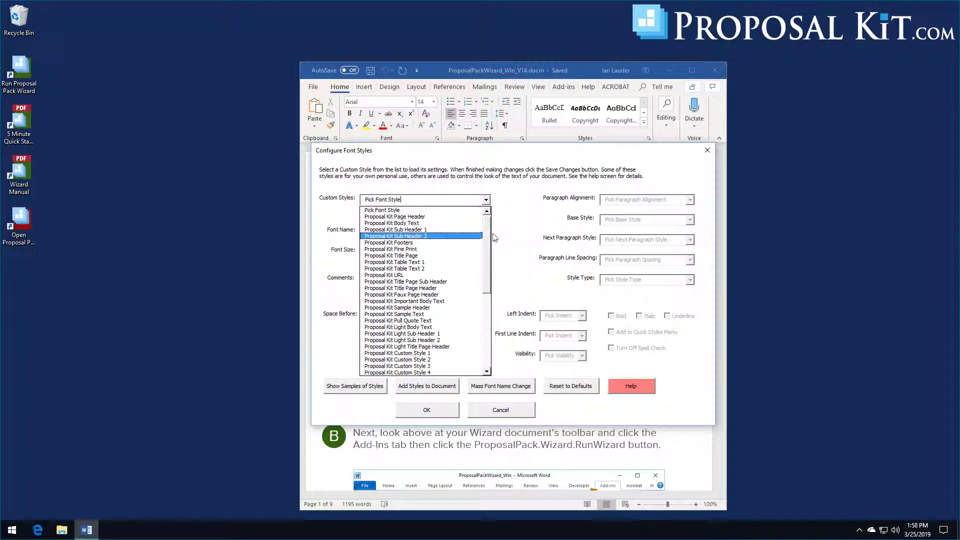
click(531, 251)
Mass-change every Proposal Kit style that uses Times New Roman to Open Sans and save the change.
click(493, 389)
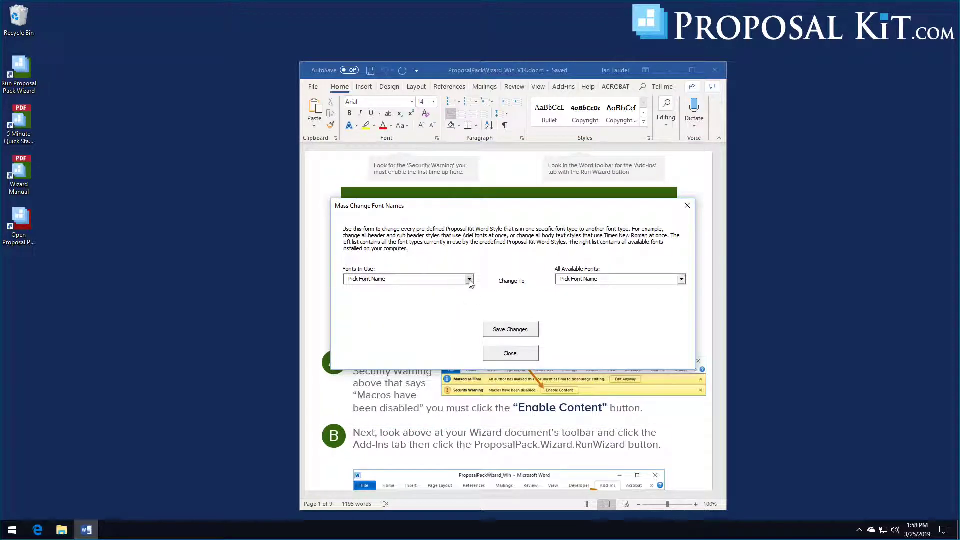
click(470, 281)
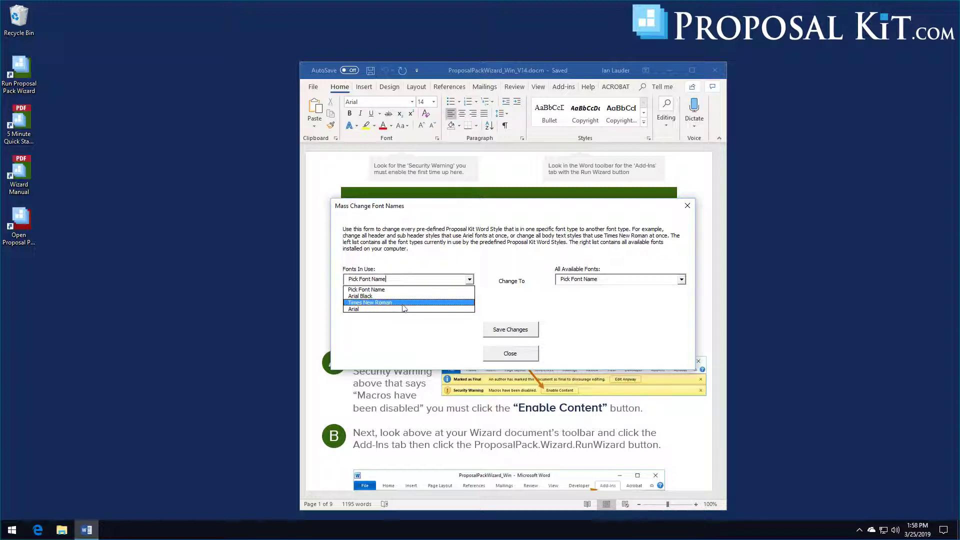
click(370, 304)
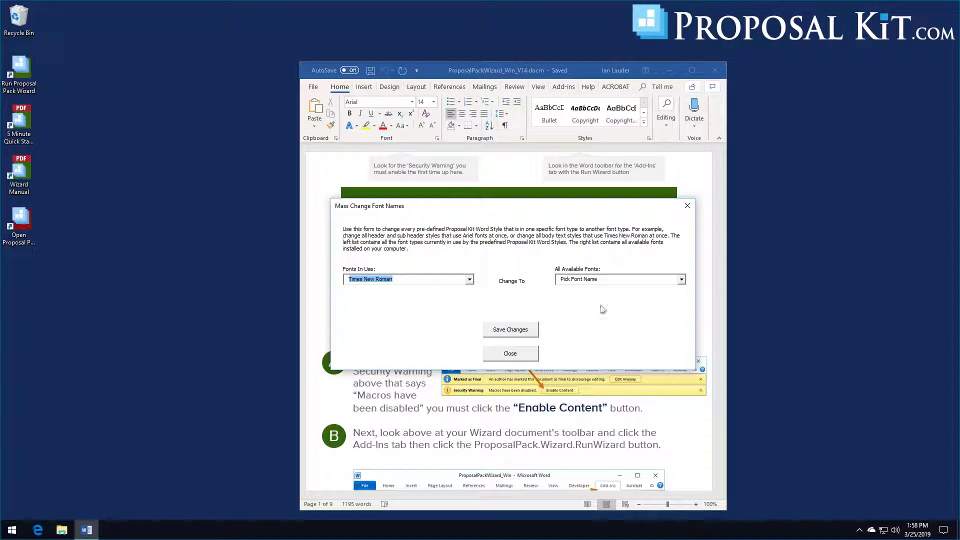
click(681, 280)
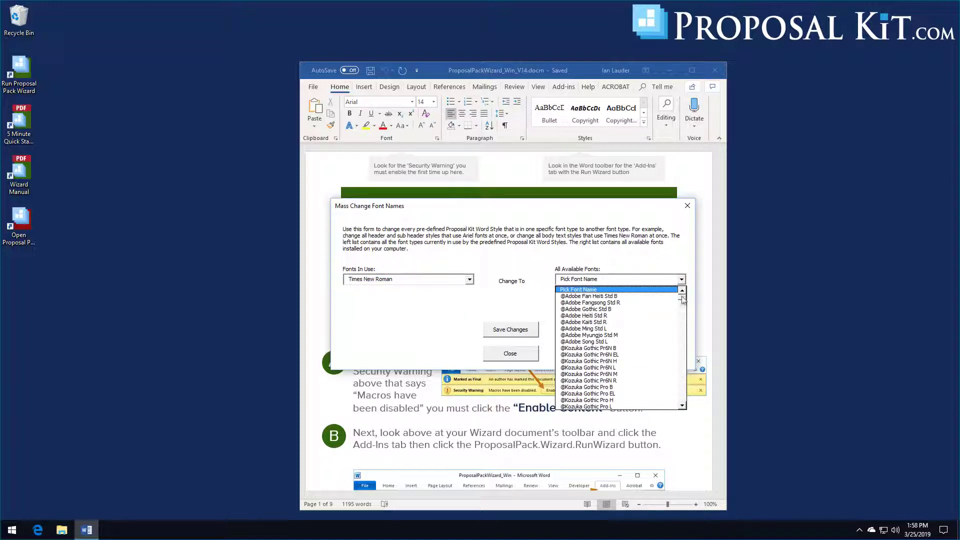
drag(683, 299, 683, 375)
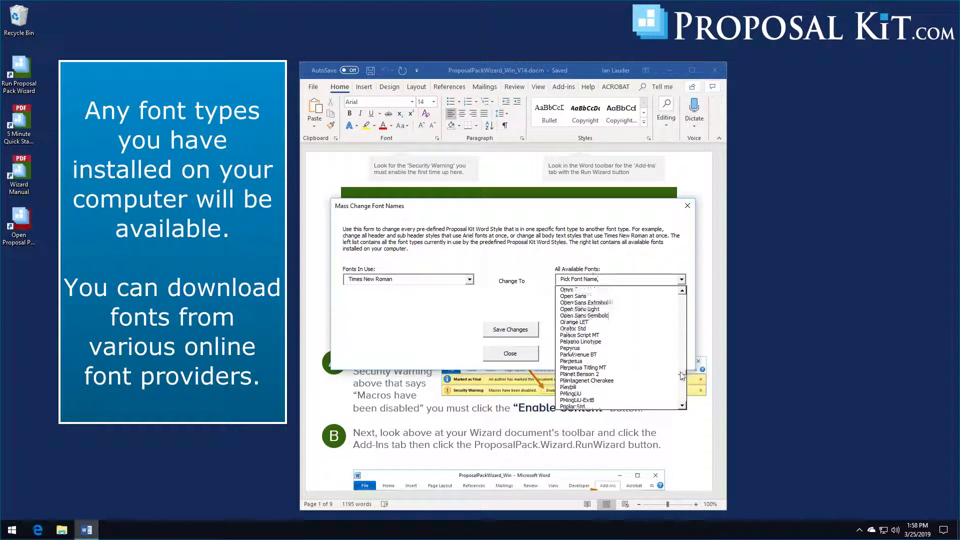
click(573, 296)
click(503, 331)
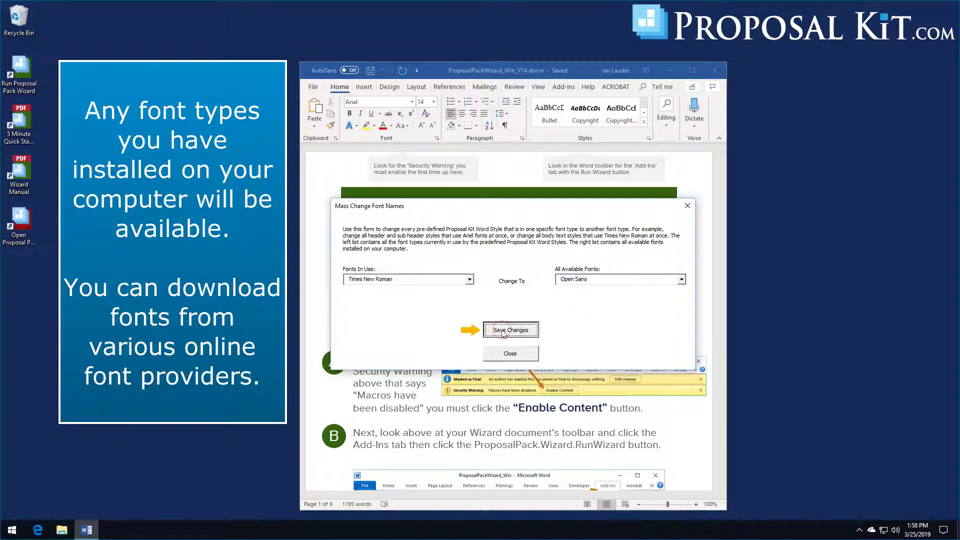
click(558, 309)
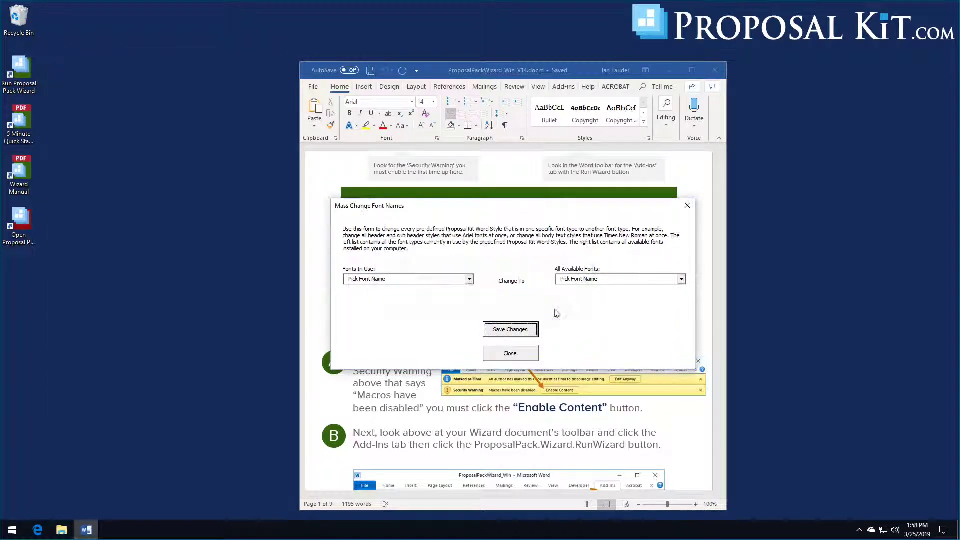
Replace Arial Black with Open Sans Extrabold across all predefined styles and save the change.
click(470, 280)
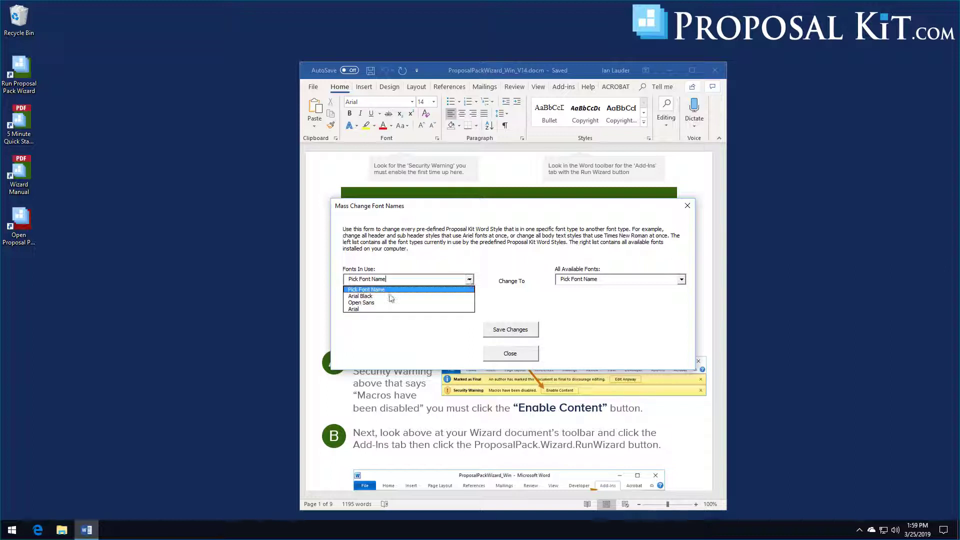
click(360, 296)
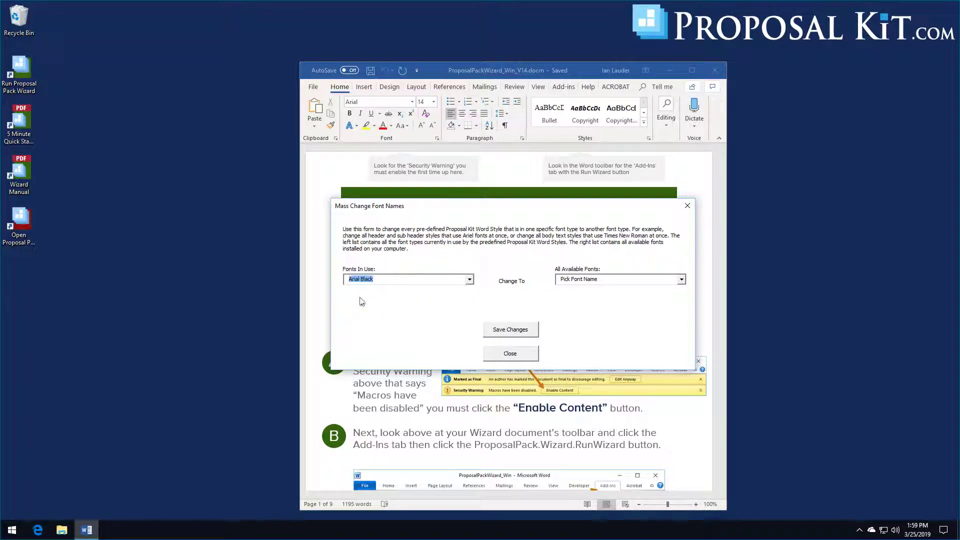
click(681, 280)
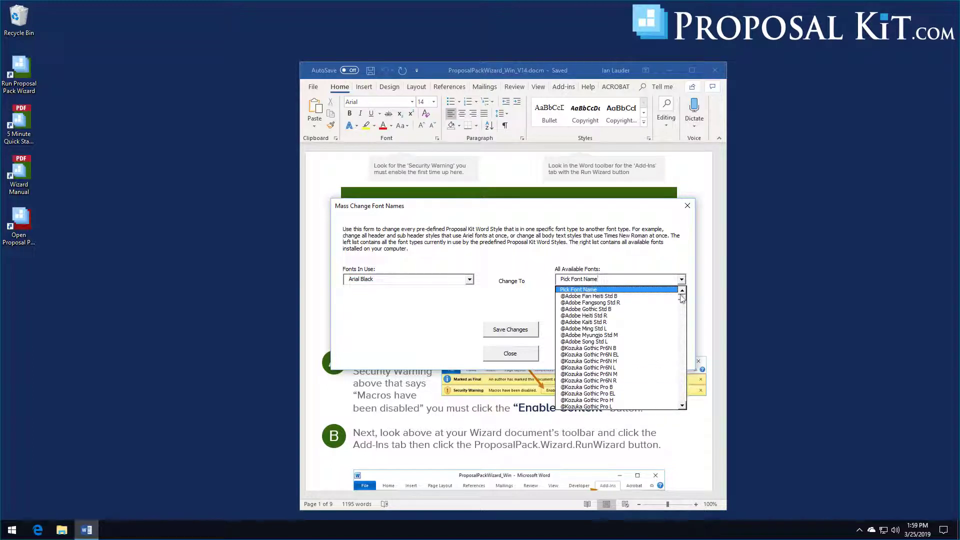
drag(682, 298, 674, 371)
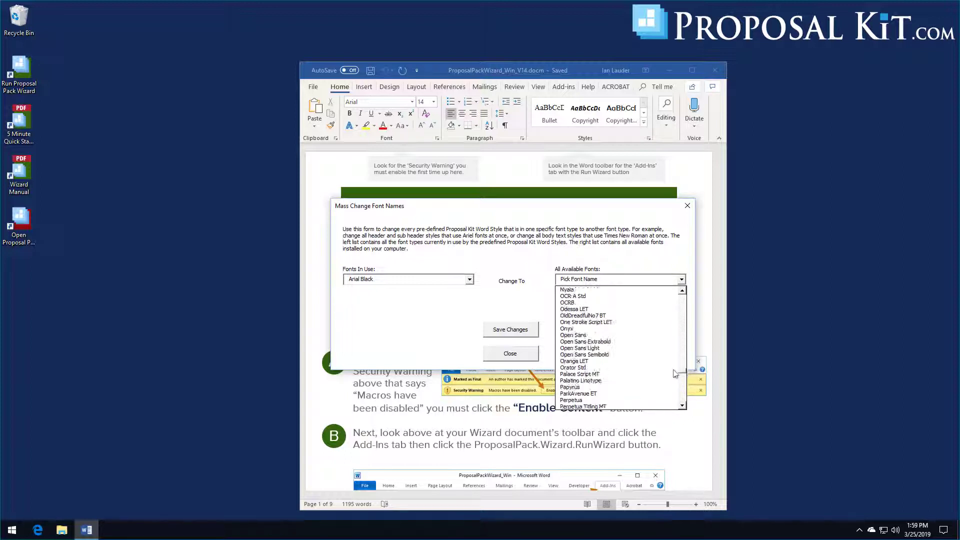
click(579, 343)
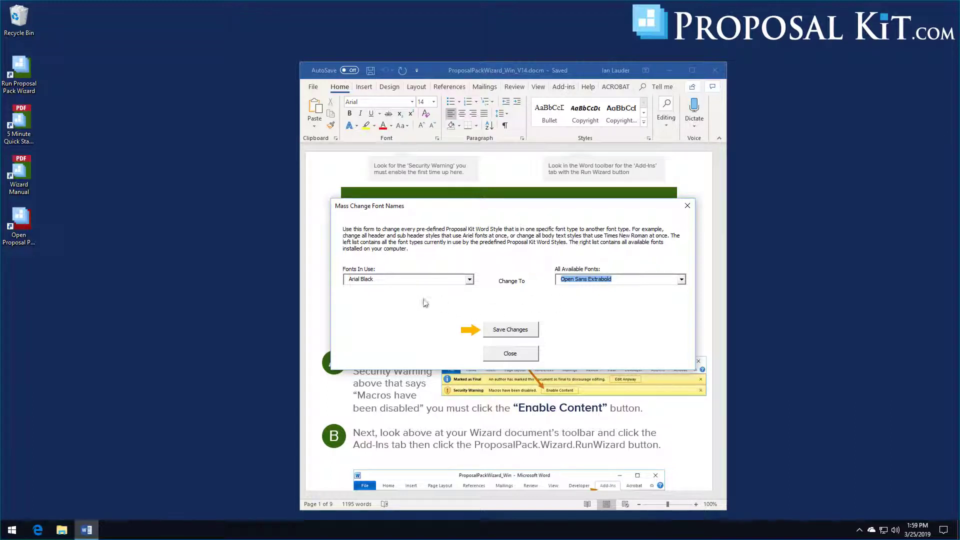
click(593, 306)
click(510, 333)
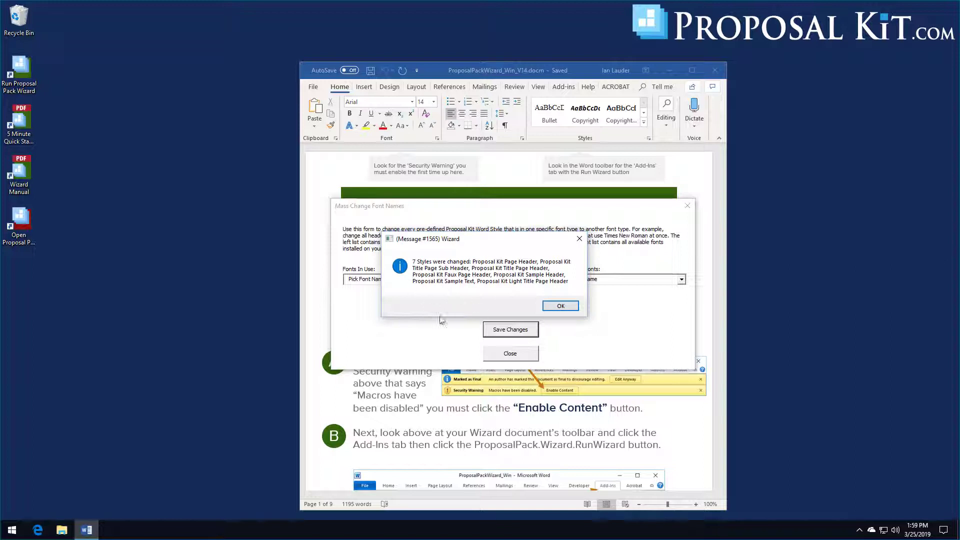
click(561, 307)
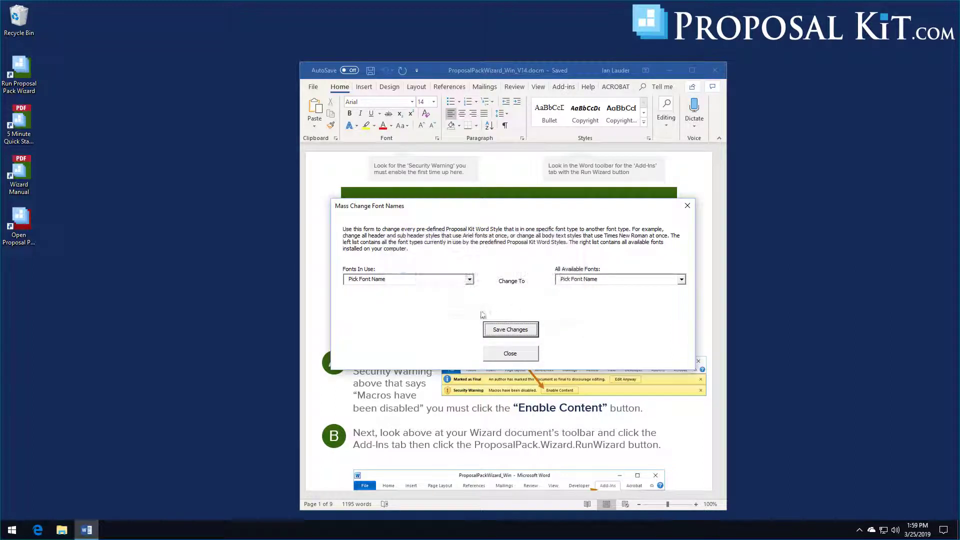
Replace Arial with Open Sans Semibold across all predefined styles, save the change, and close the mass font change form.
click(469, 281)
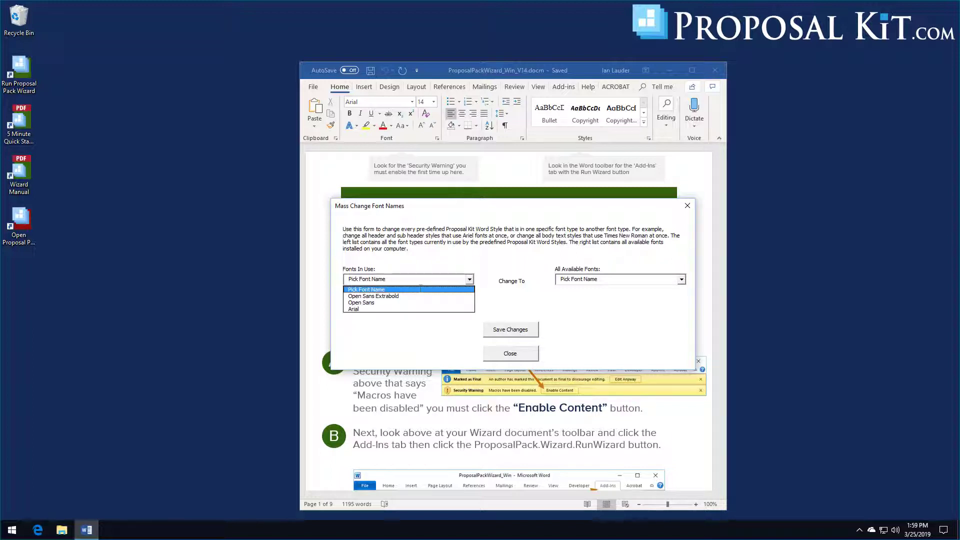
click(353, 310)
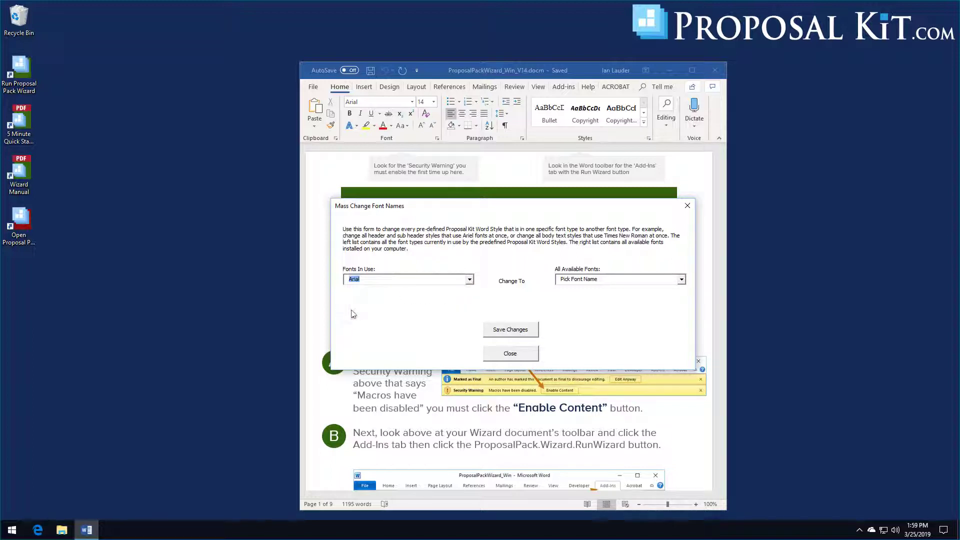
click(681, 280)
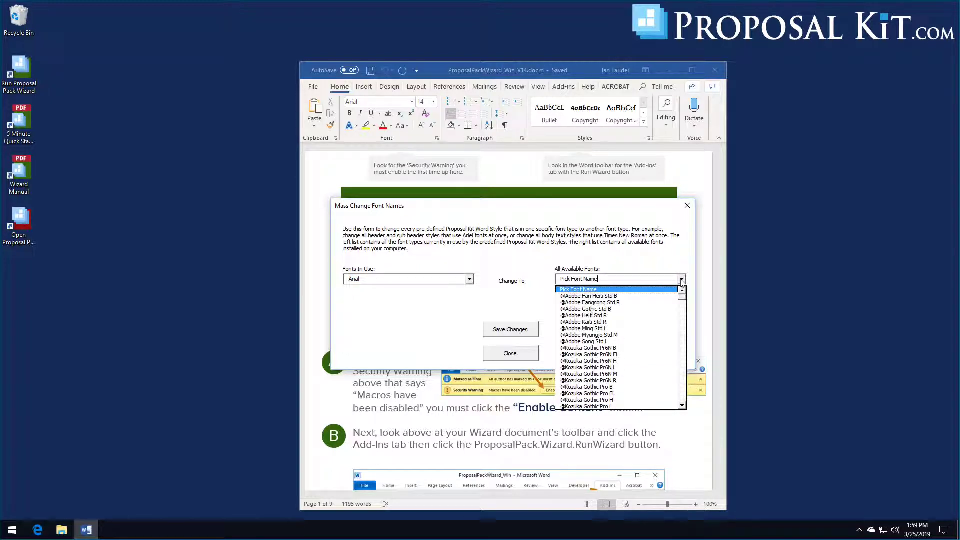
drag(684, 301, 679, 375)
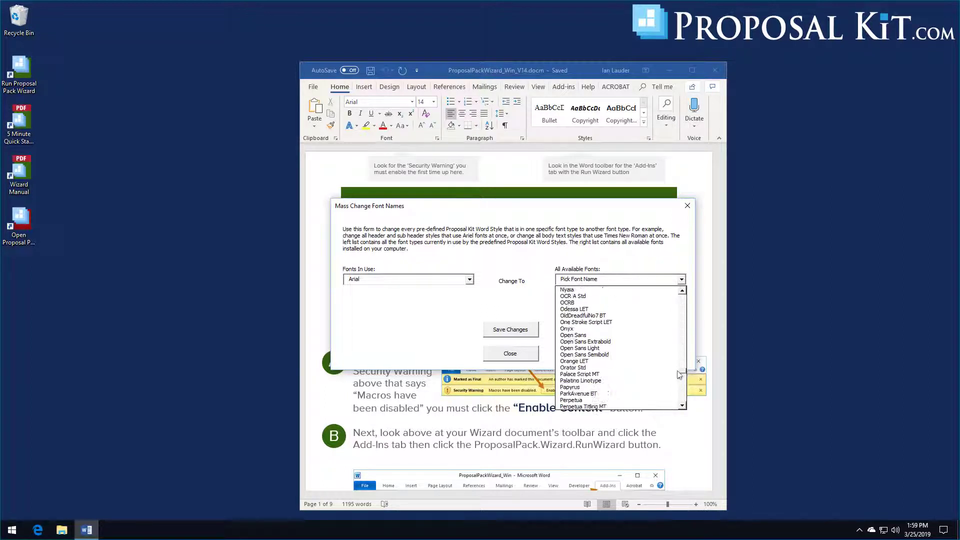
click(594, 355)
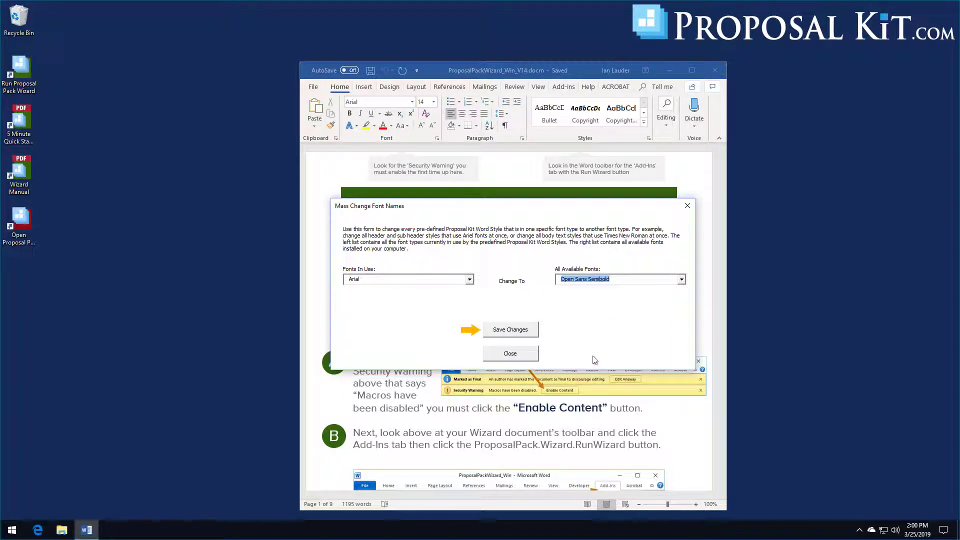
click(509, 333)
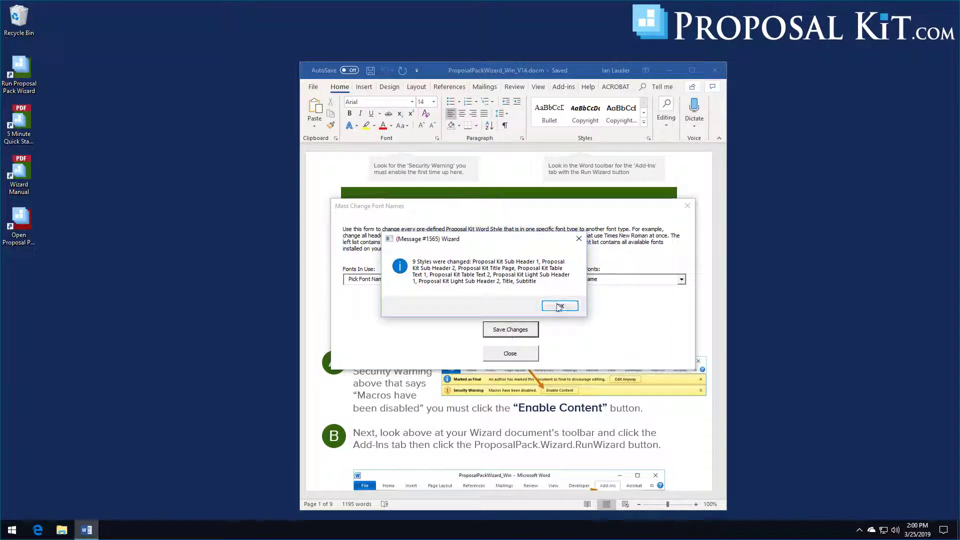
click(559, 306)
click(510, 354)
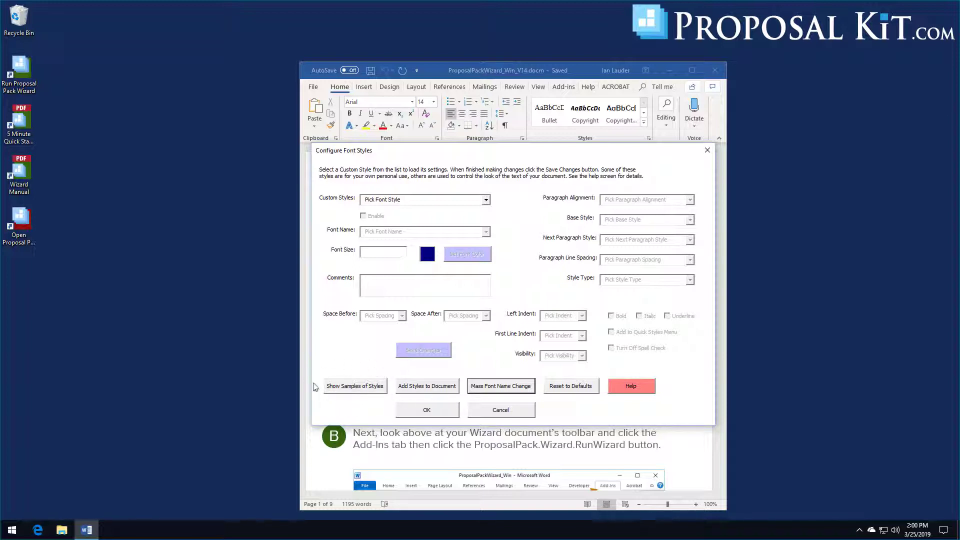
Review the sample document of the custom font styles, close it, and accept the font styles configuration.
click(368, 388)
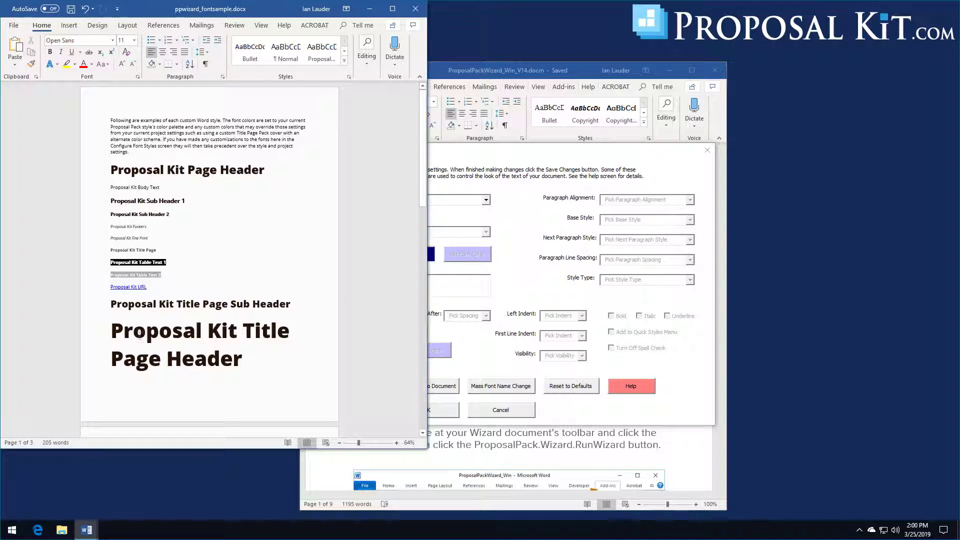
scroll(166, 343, down, 6)
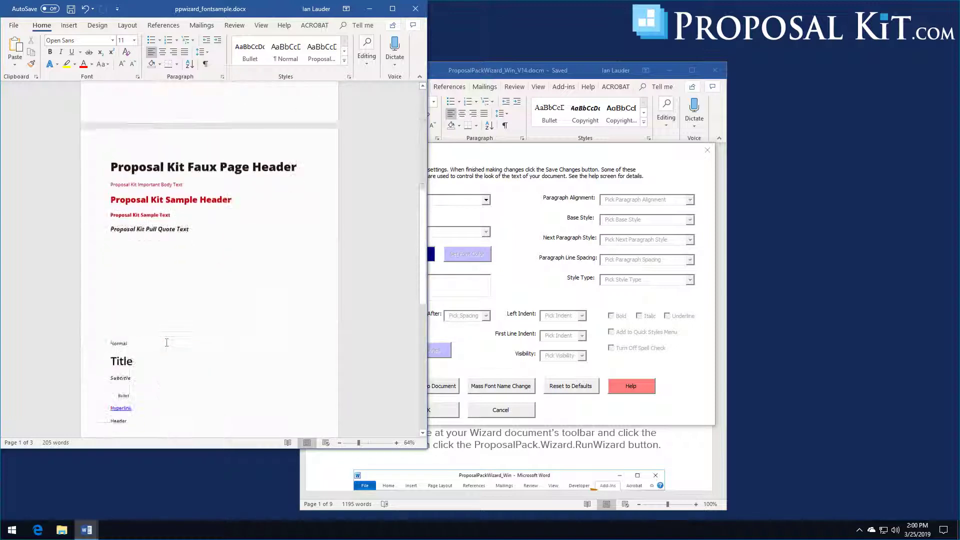
click(415, 9)
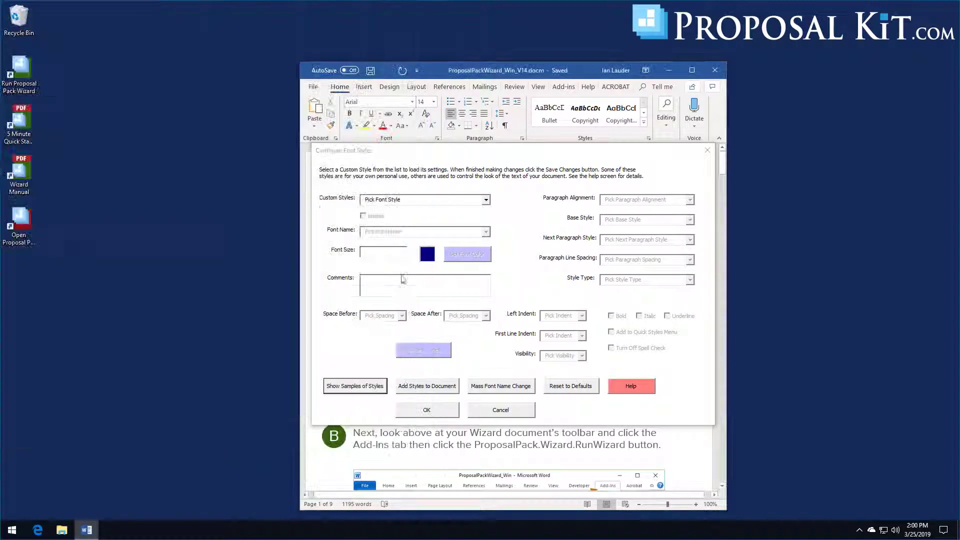
click(426, 410)
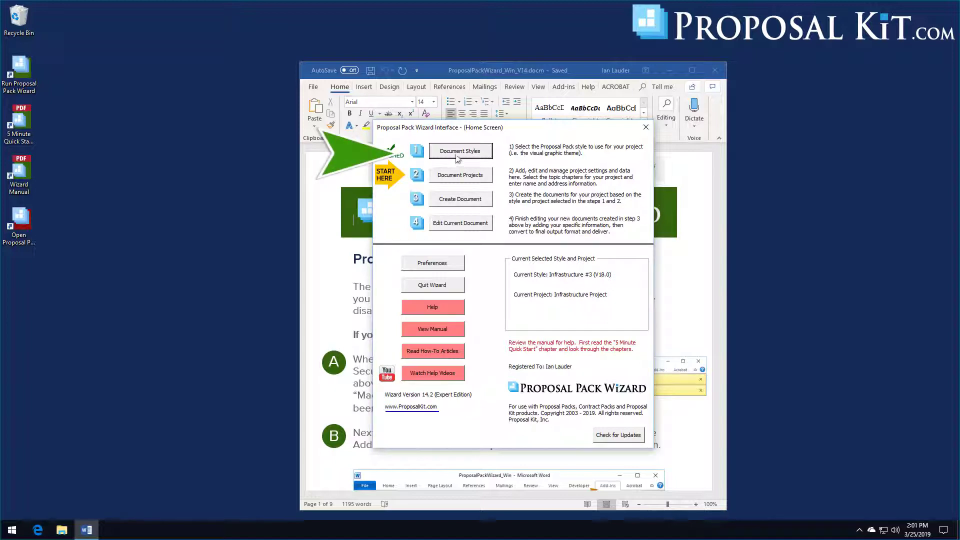
Edit the Infrastructure #3 document style, change Color #2 for the first column of table cells to a muted green, and accept the style settings.
click(458, 156)
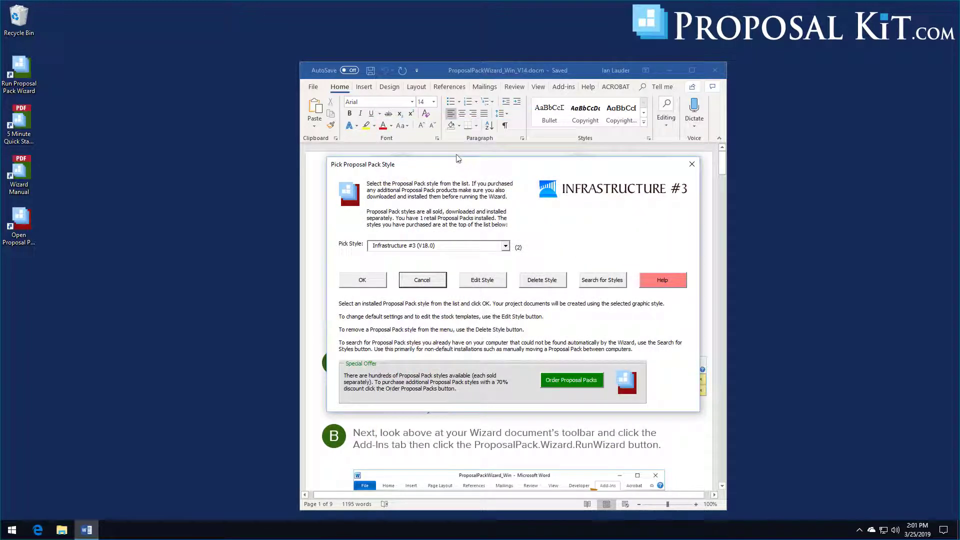
click(483, 280)
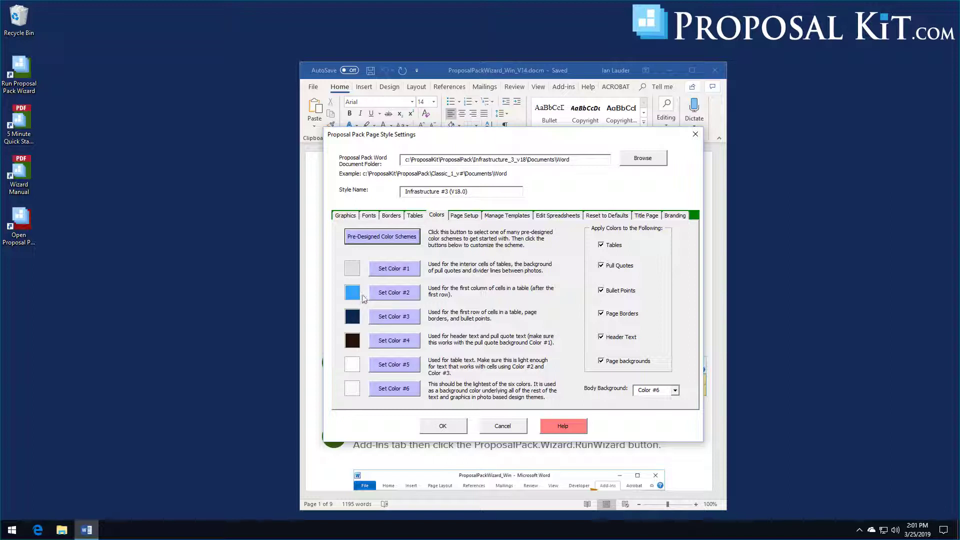
click(394, 295)
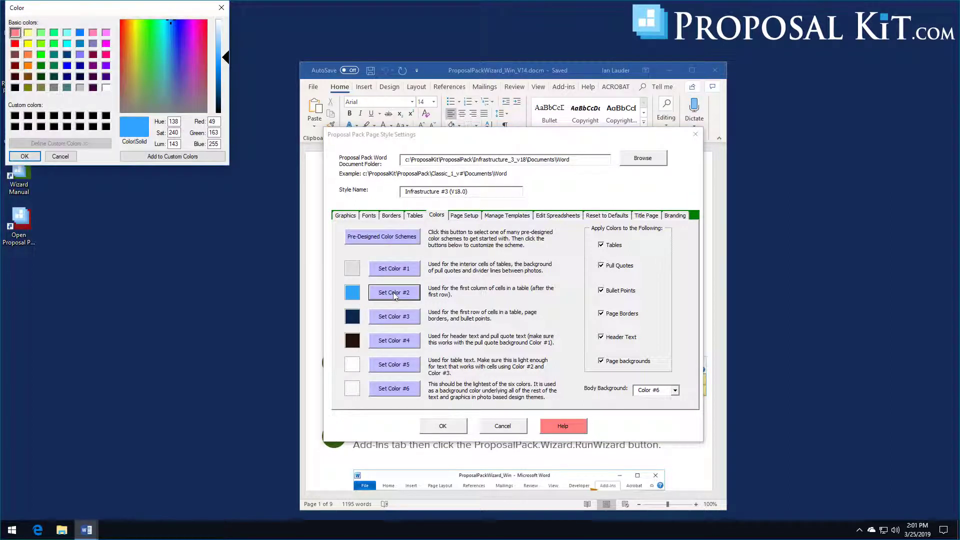
click(171, 56)
click(180, 59)
click(174, 63)
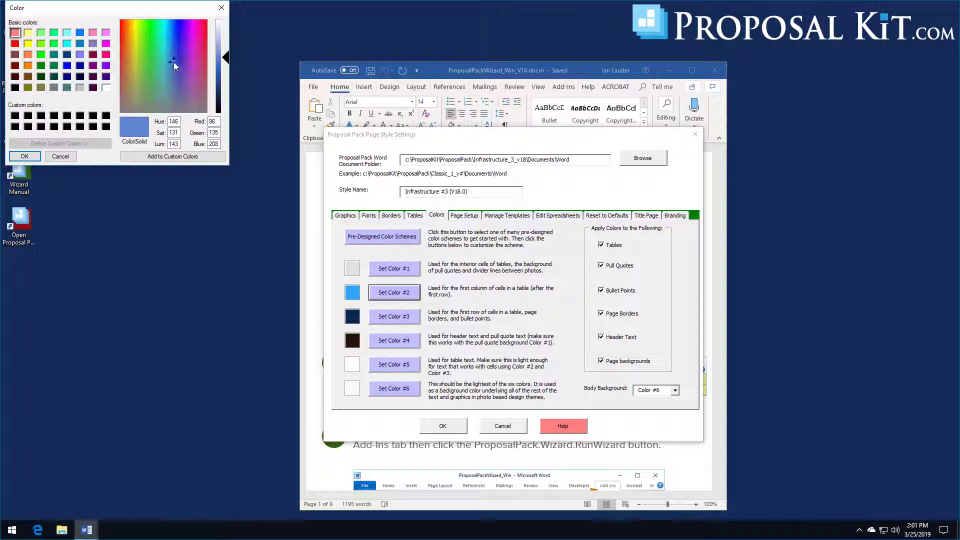
click(174, 66)
click(173, 50)
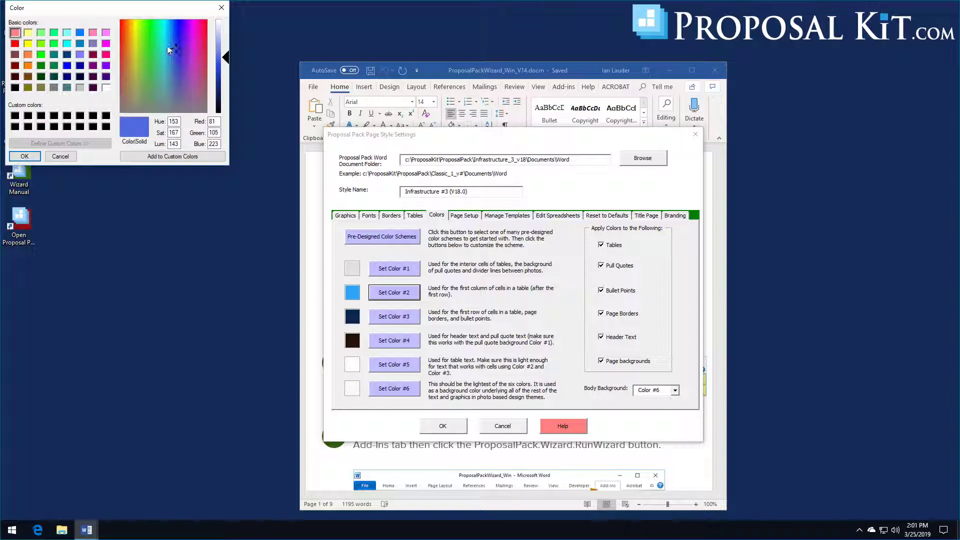
click(152, 55)
click(151, 63)
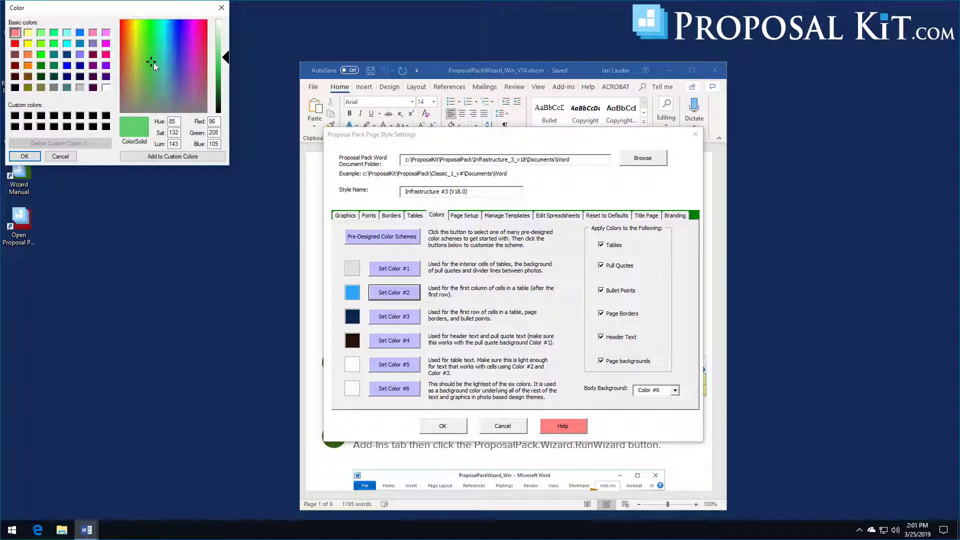
click(146, 71)
click(150, 80)
click(24, 156)
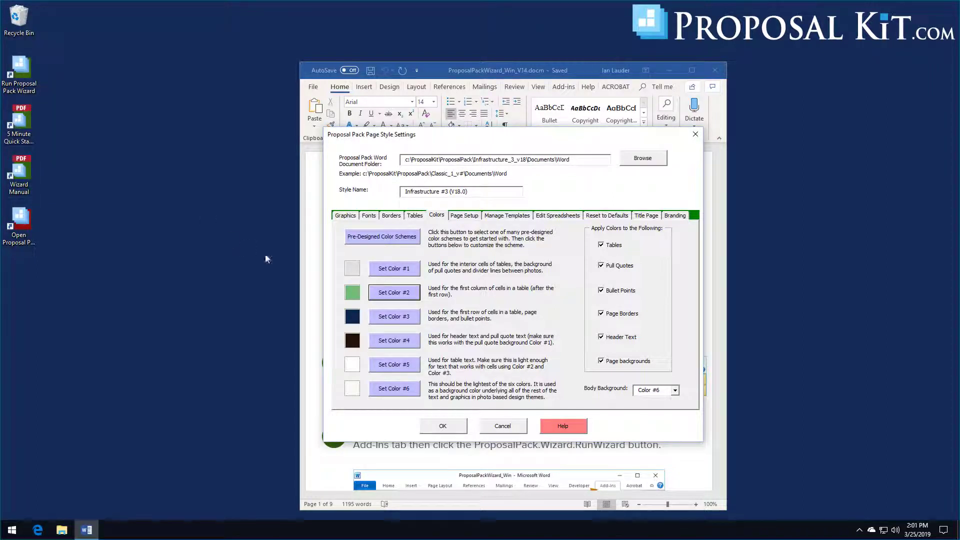
click(442, 429)
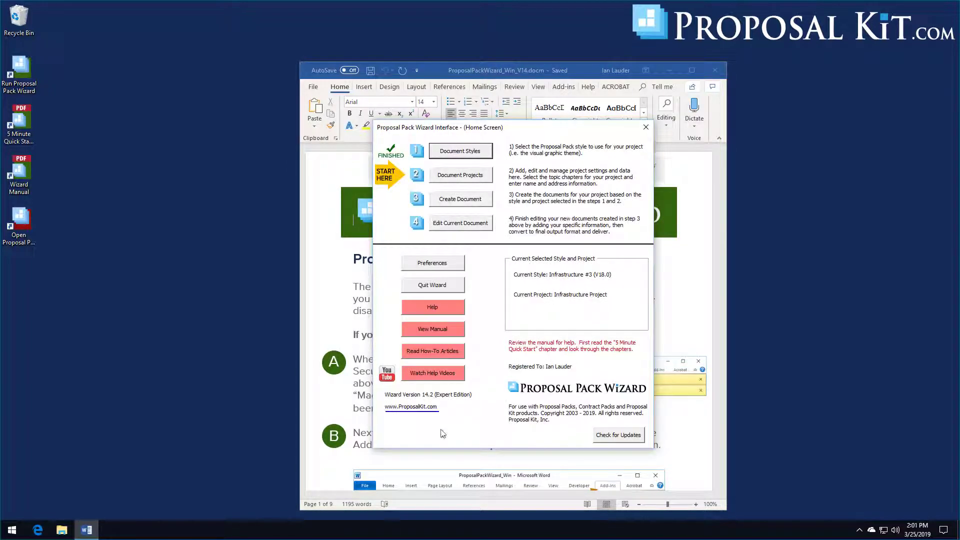
Open the Infrastructure Project for editing and acknowledge the locked project warning.
click(467, 177)
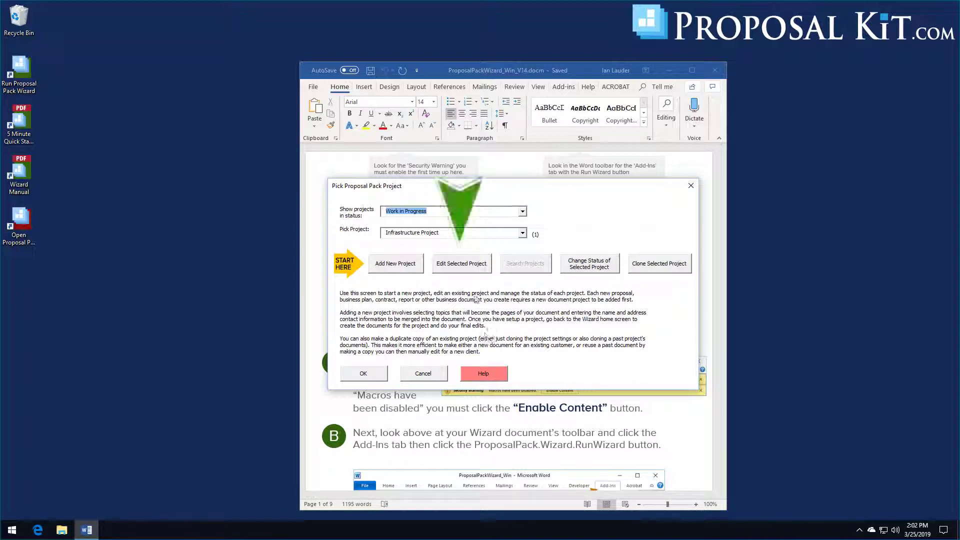
click(458, 265)
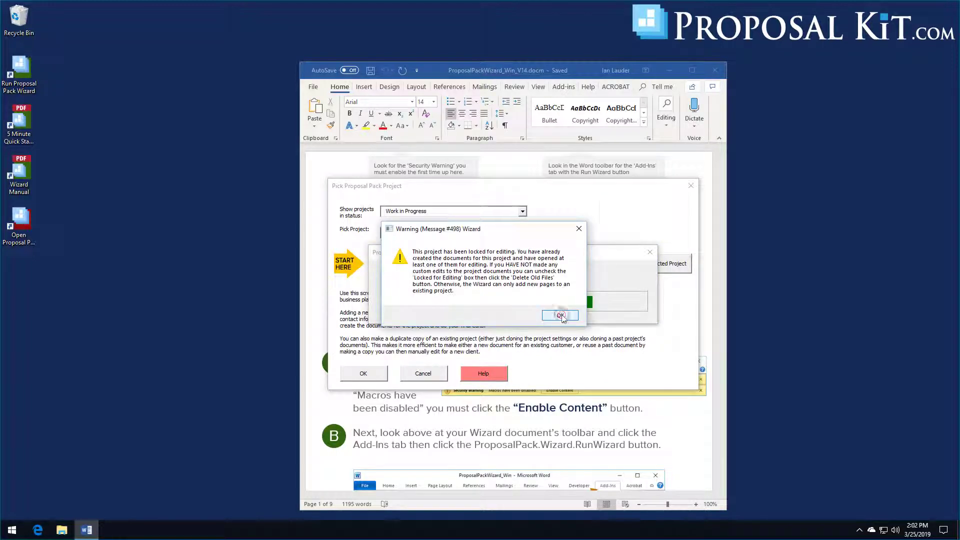
click(561, 315)
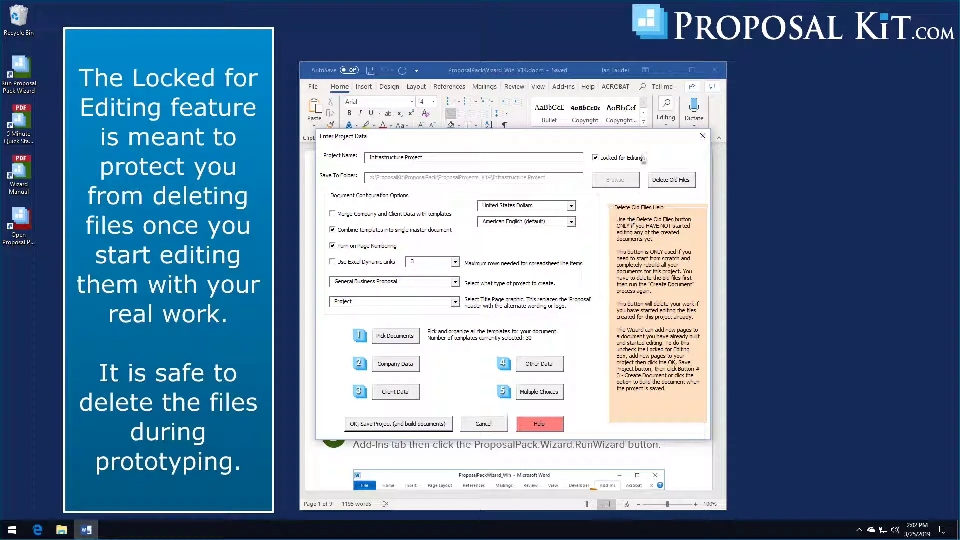
Unlock the project for editing and delete its old files, confirming the deletion.
click(595, 156)
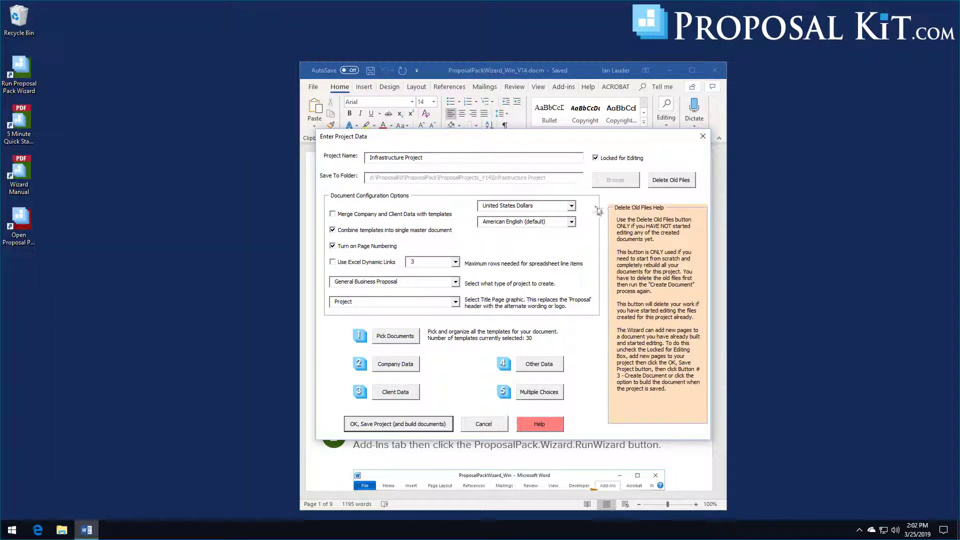
click(596, 158)
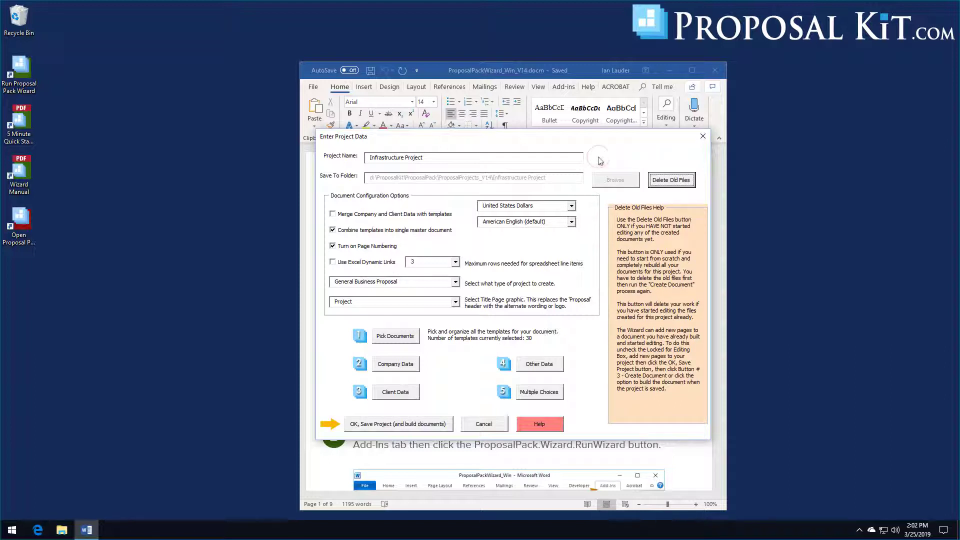
click(679, 183)
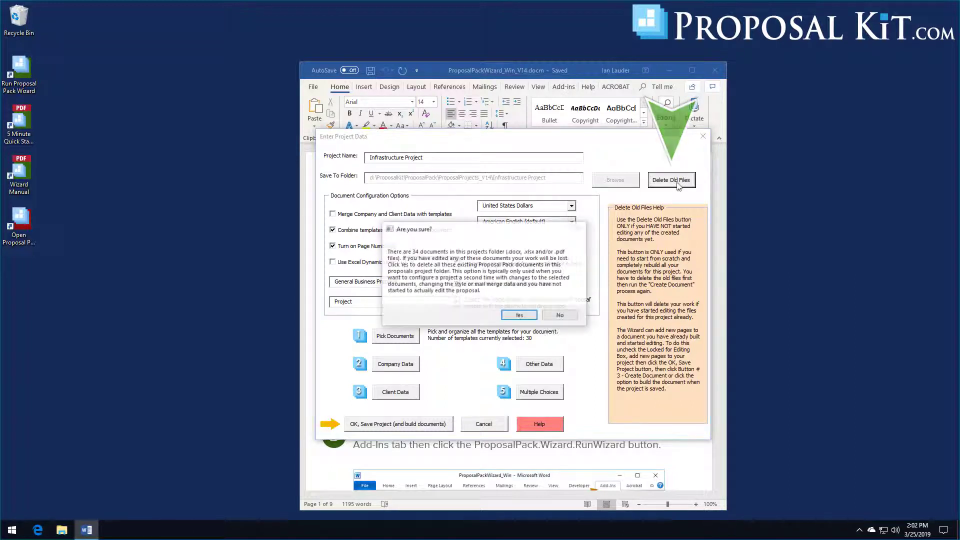
click(520, 317)
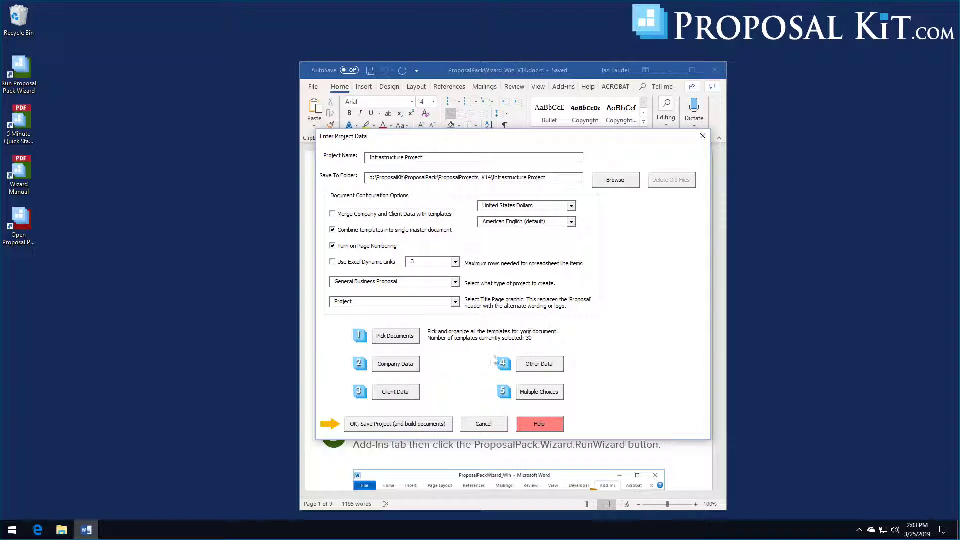
In the project's selected templates list, move Site Planning down two places to sit below Impact Statement.
click(395, 338)
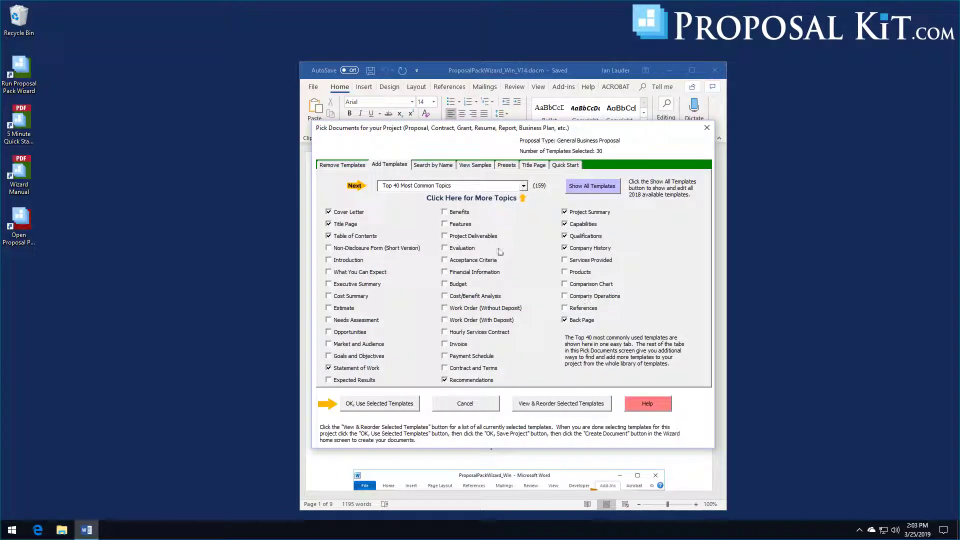
click(558, 407)
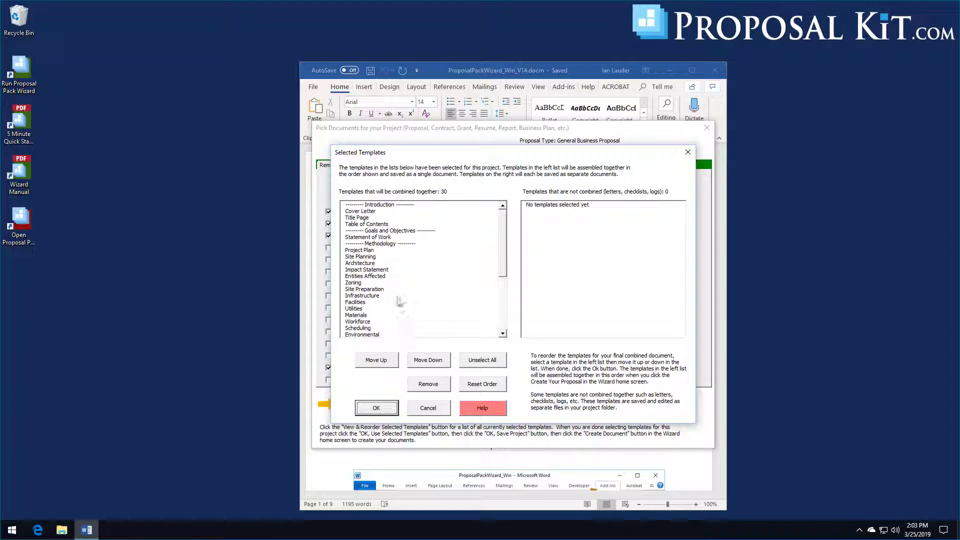
click(361, 257)
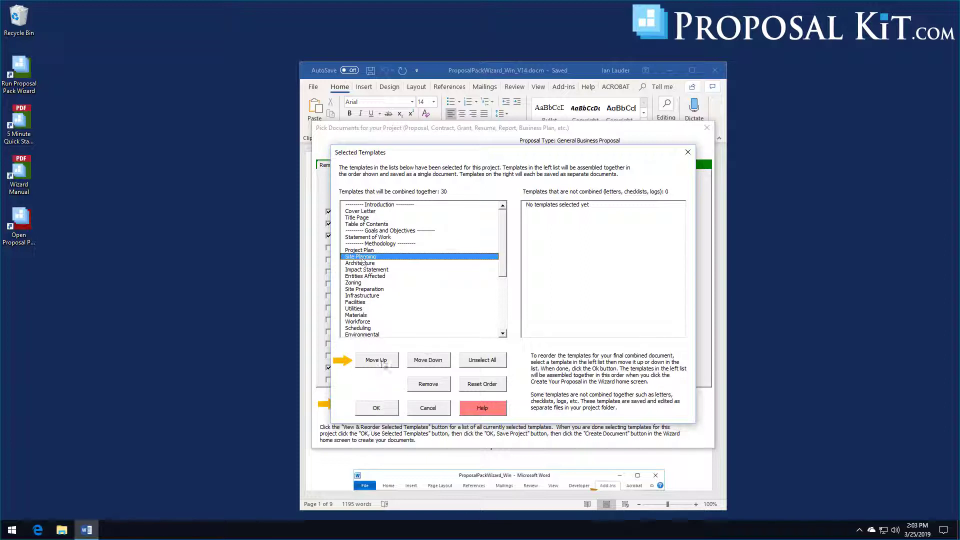
click(428, 361)
click(427, 361)
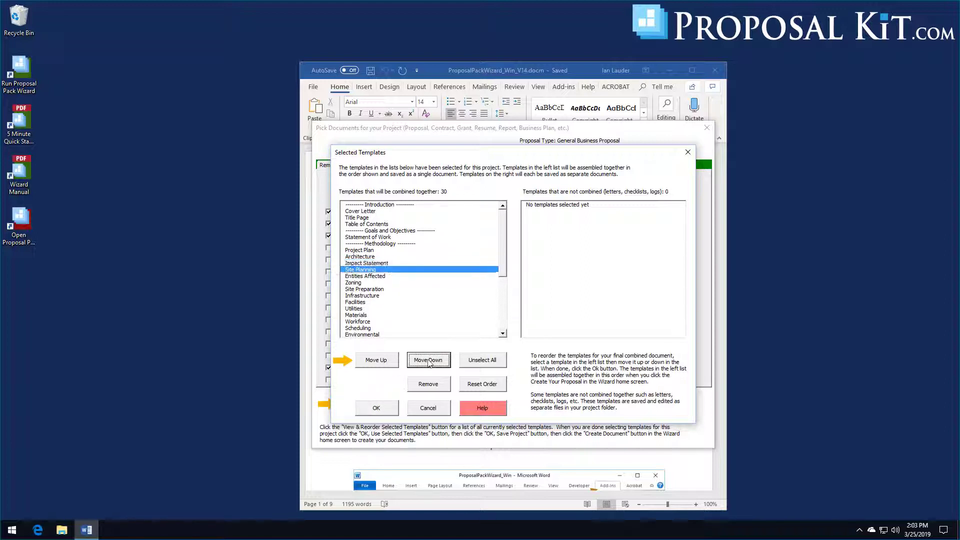
click(372, 272)
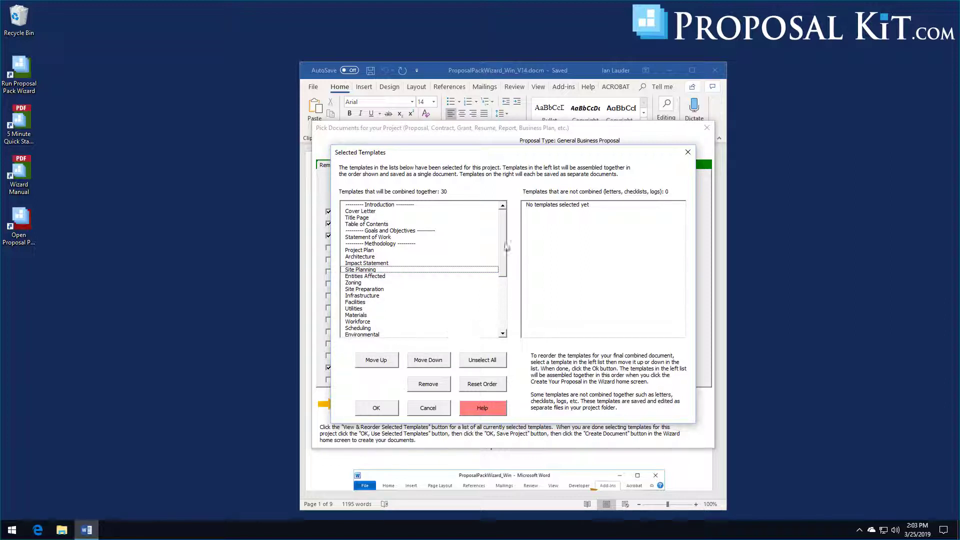
Remove the Materials and Entities Affected templates from the combined list and accept the revised selection.
scroll(504, 246, down, 6)
scroll(508, 296, up, 5)
scroll(509, 270, down, 6)
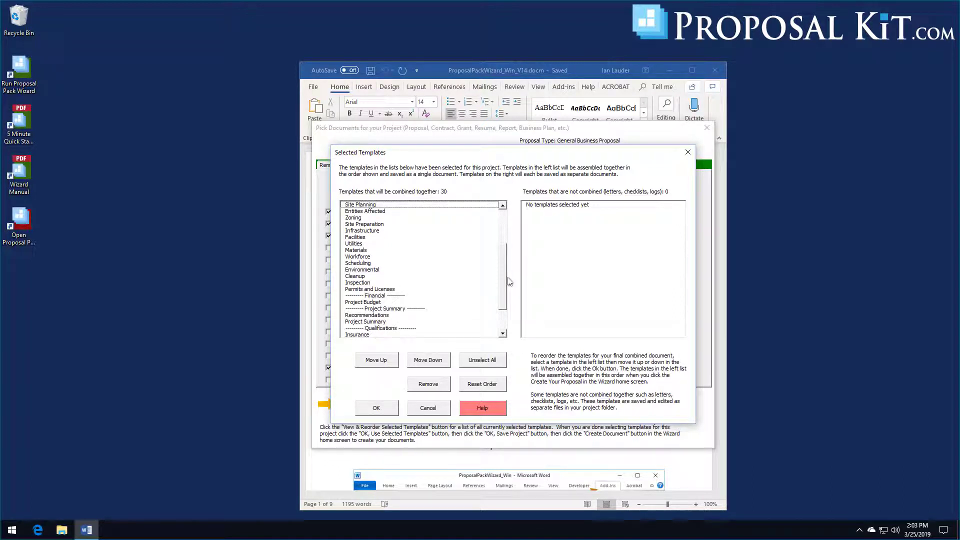
scroll(506, 295, up, 3)
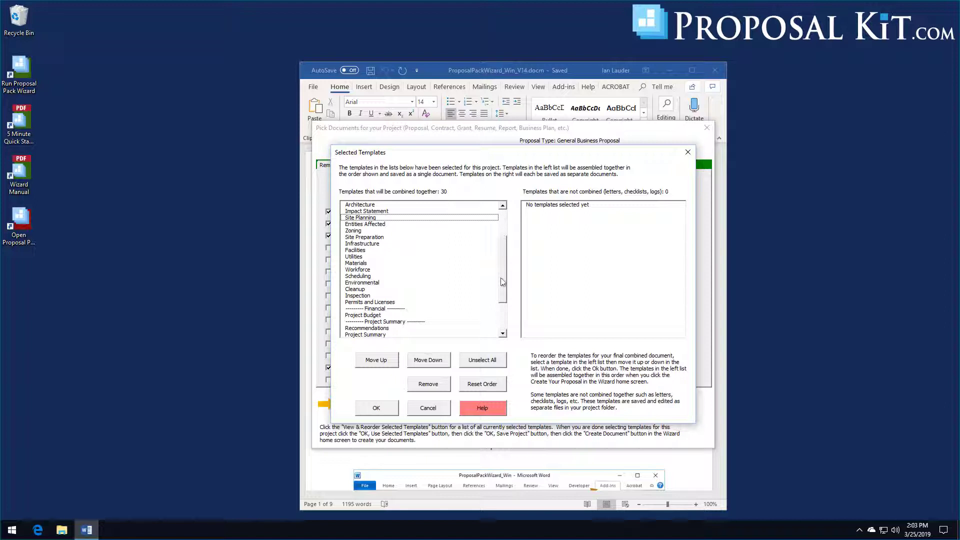
click(361, 264)
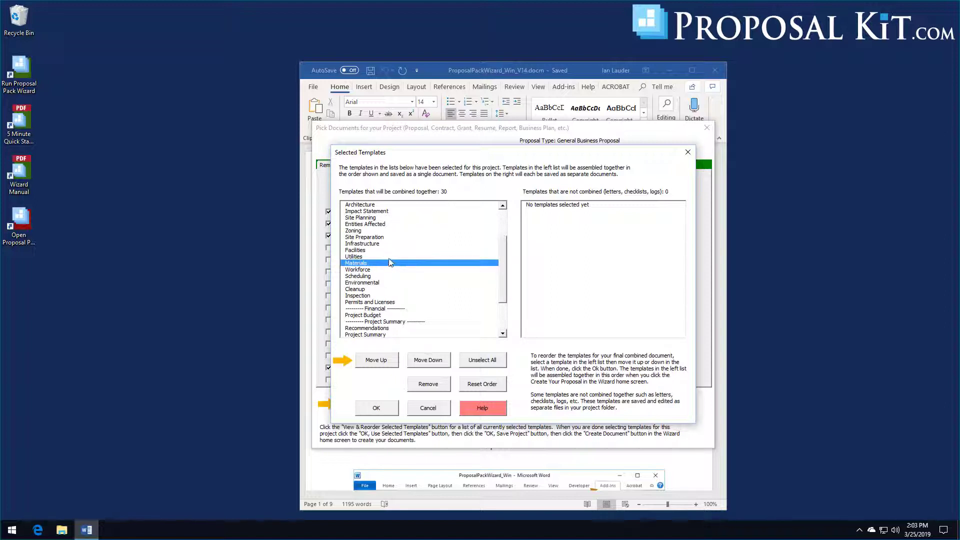
ctrl+click(364, 225)
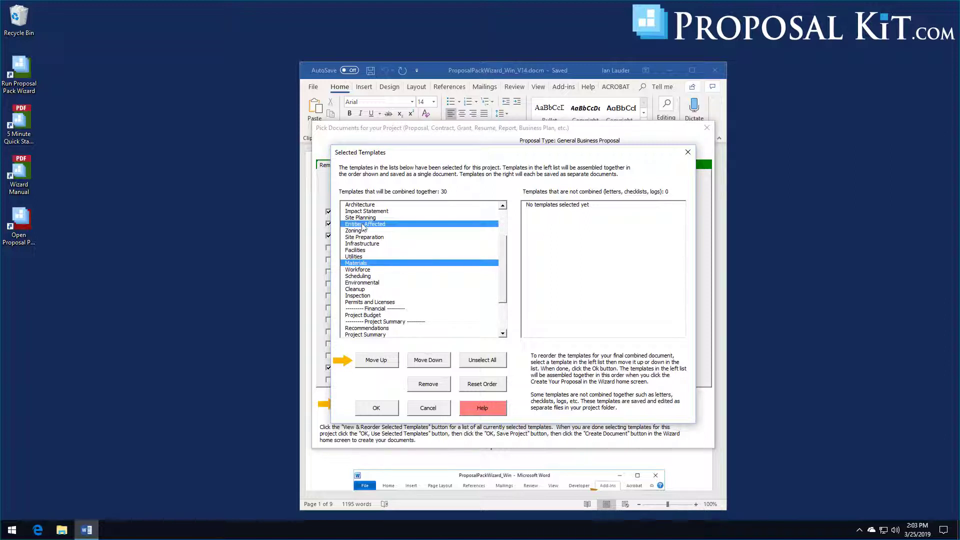
click(425, 385)
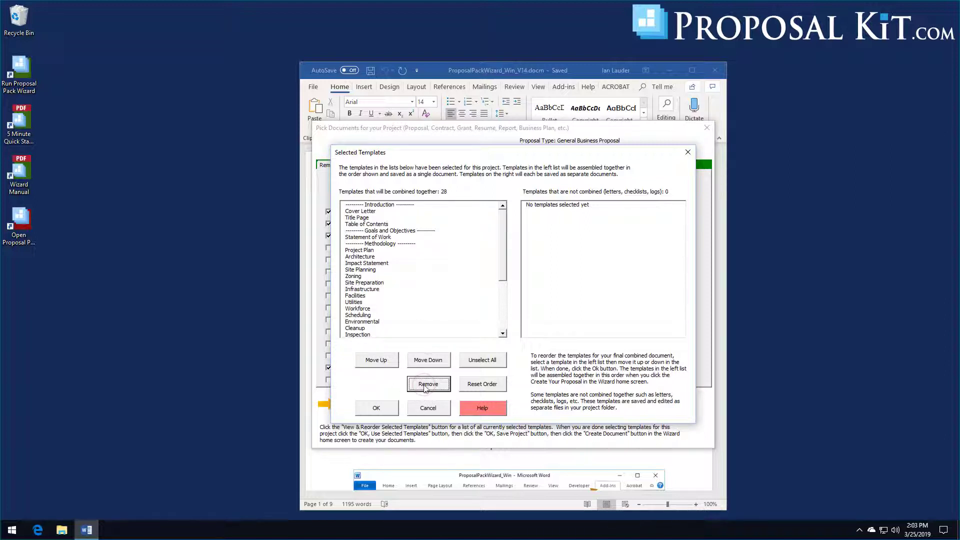
click(377, 409)
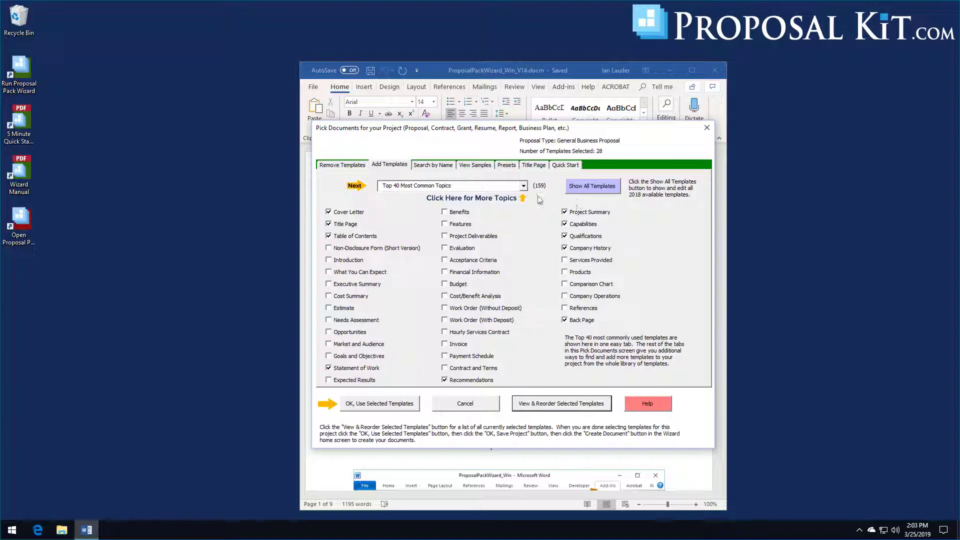
Add the Subcontracts, Certifications and Demolition templates from the Construction/Contracting (Page 1 of 3) category.
click(524, 186)
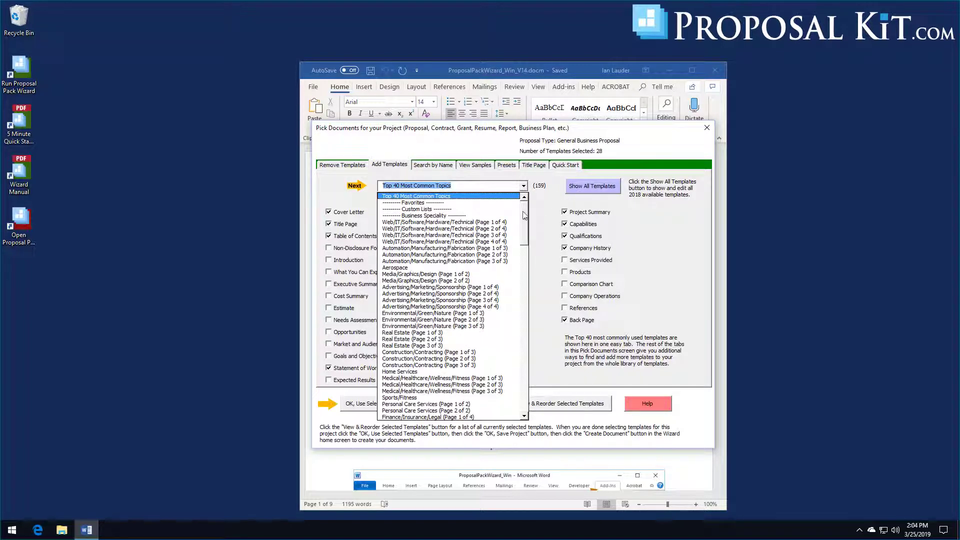
scroll(524, 215, down, 5)
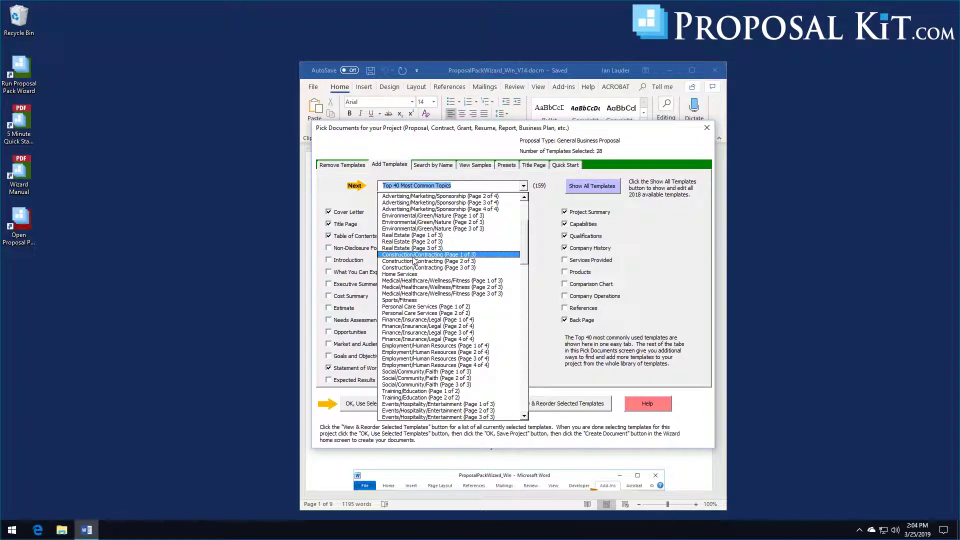
click(414, 256)
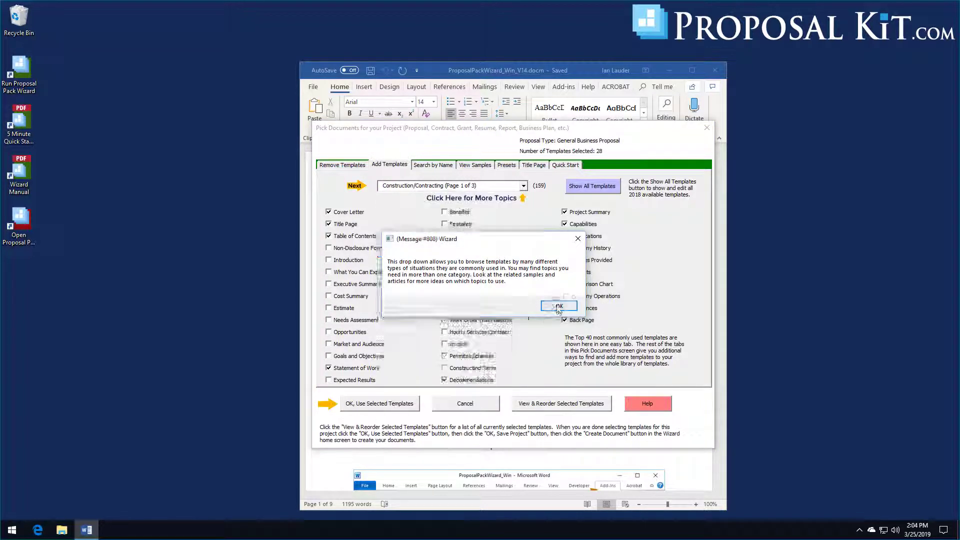
click(556, 306)
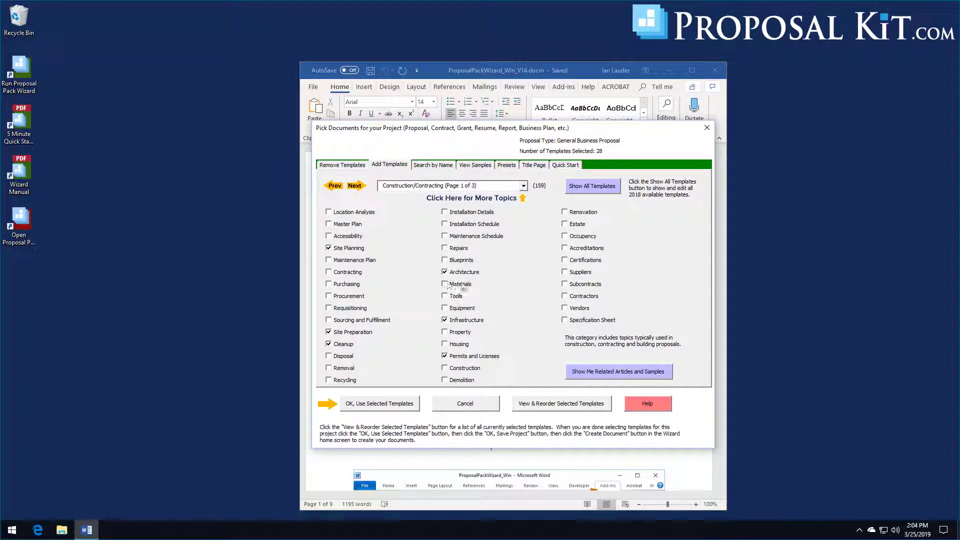
click(565, 285)
click(565, 261)
click(445, 380)
Review the full order of the combined templates, then accept it and use the selected templates for the project.
click(553, 405)
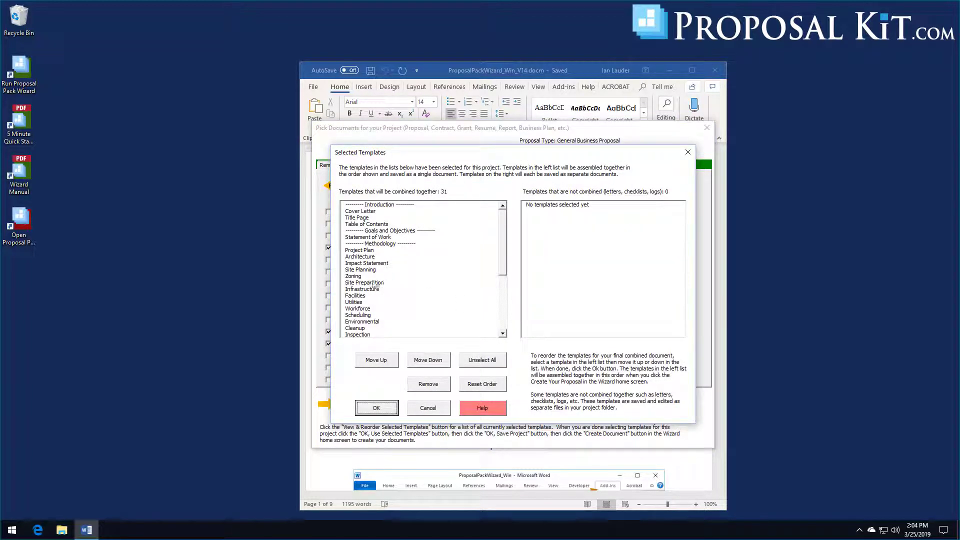
scroll(503, 228, down, 4)
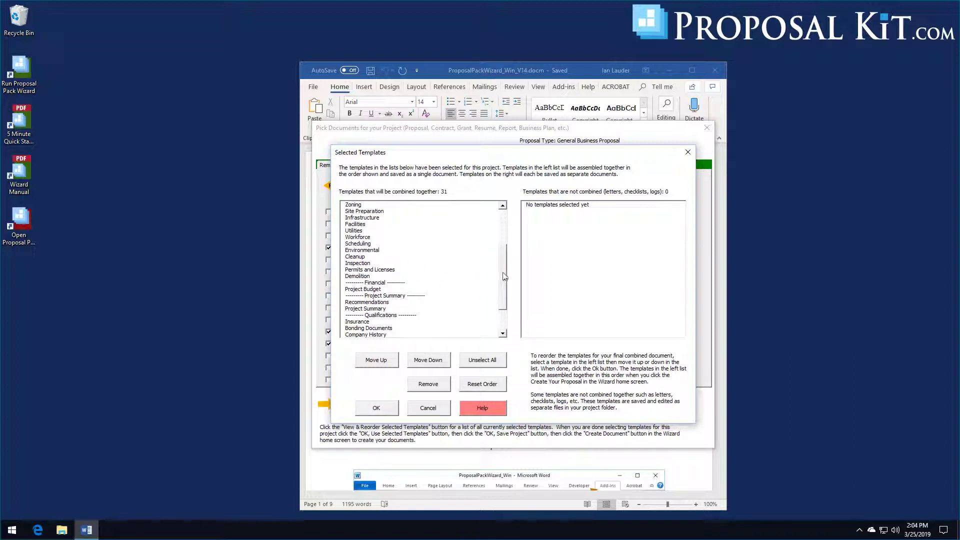
scroll(499, 292, down, 1)
scroll(499, 292, down, 1)
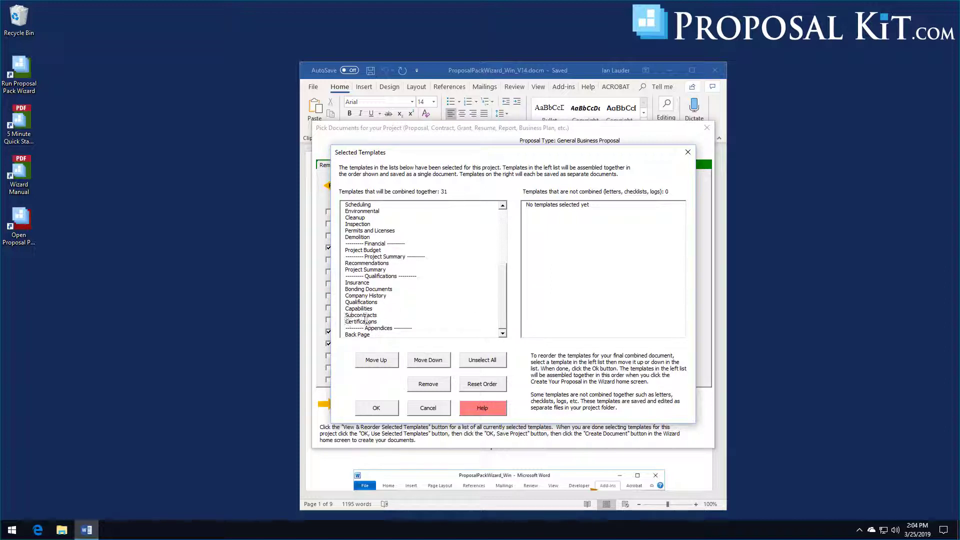
click(377, 408)
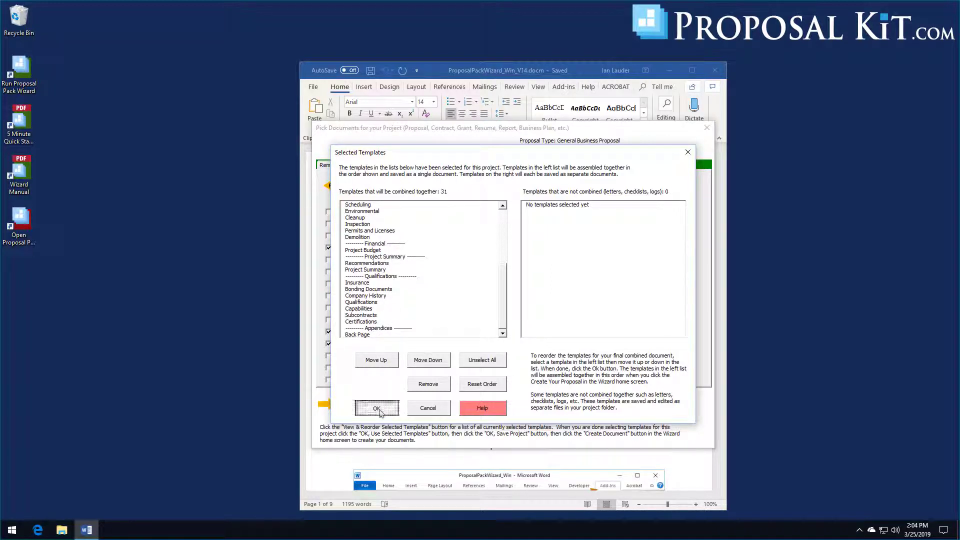
click(373, 406)
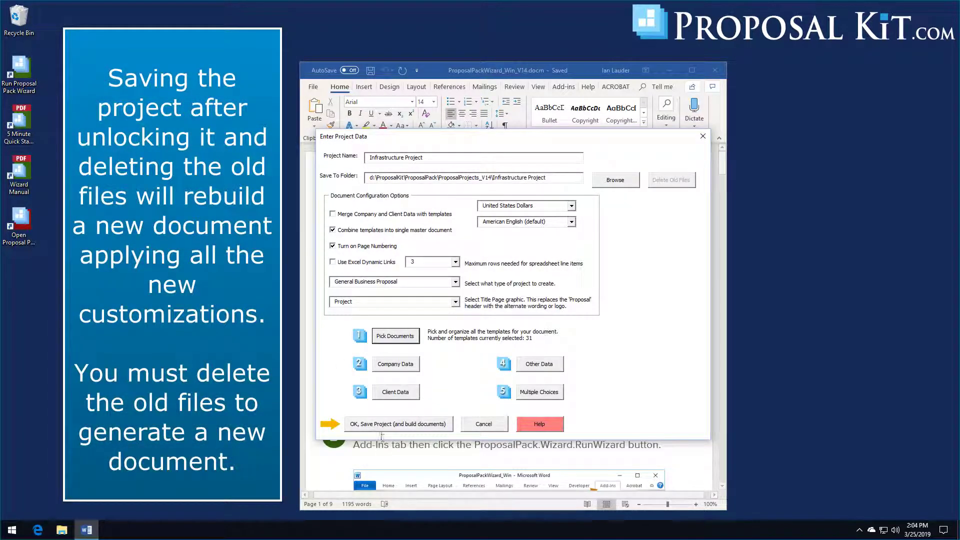
Save the project and build its documents, acknowledging the build notices.
click(385, 425)
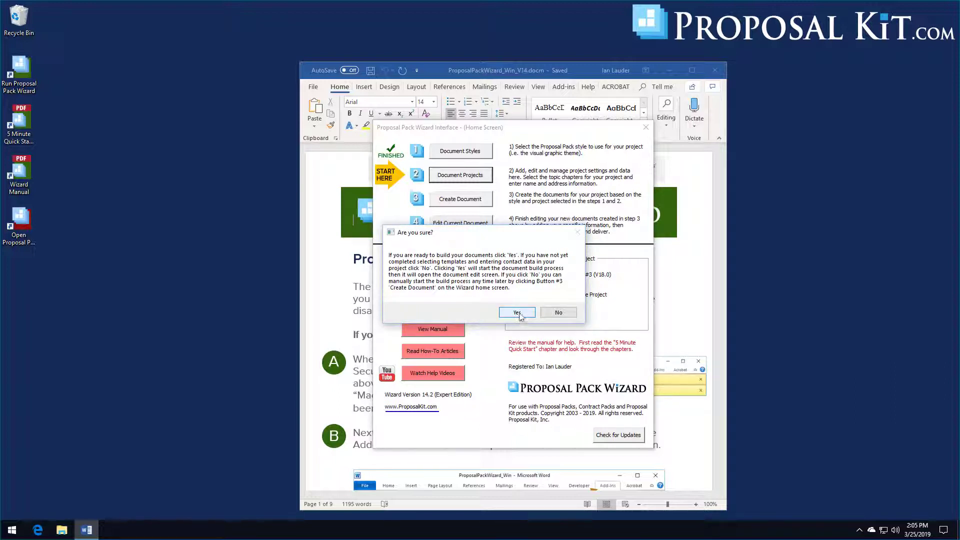
click(524, 312)
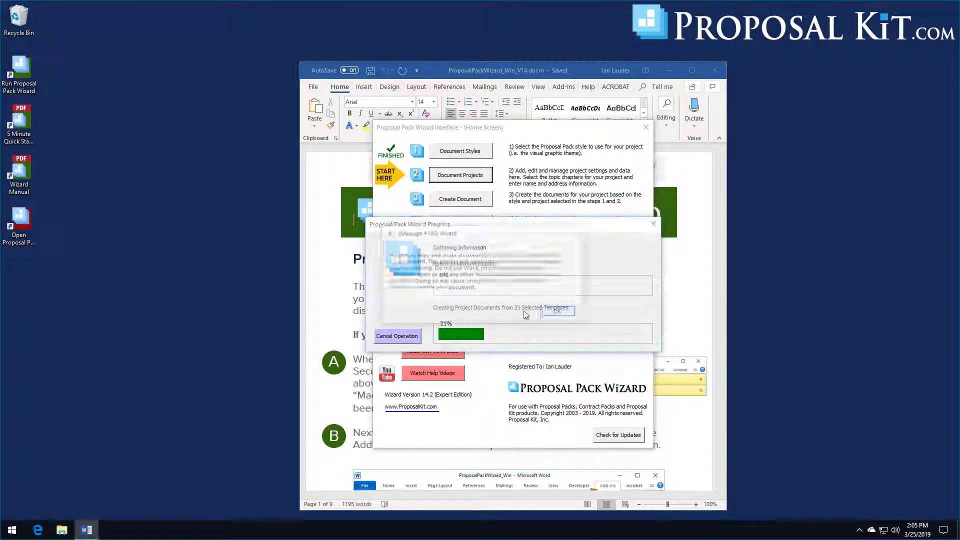
click(556, 312)
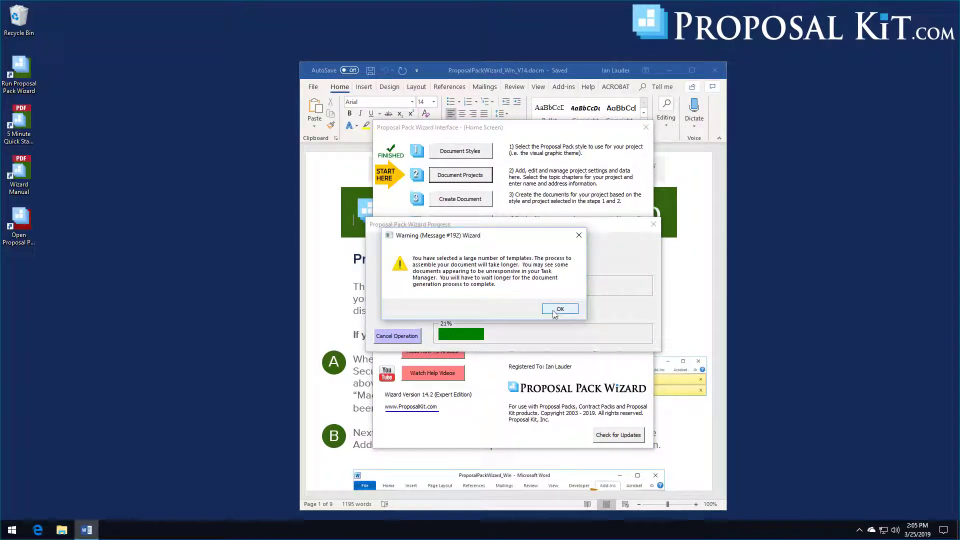
click(555, 313)
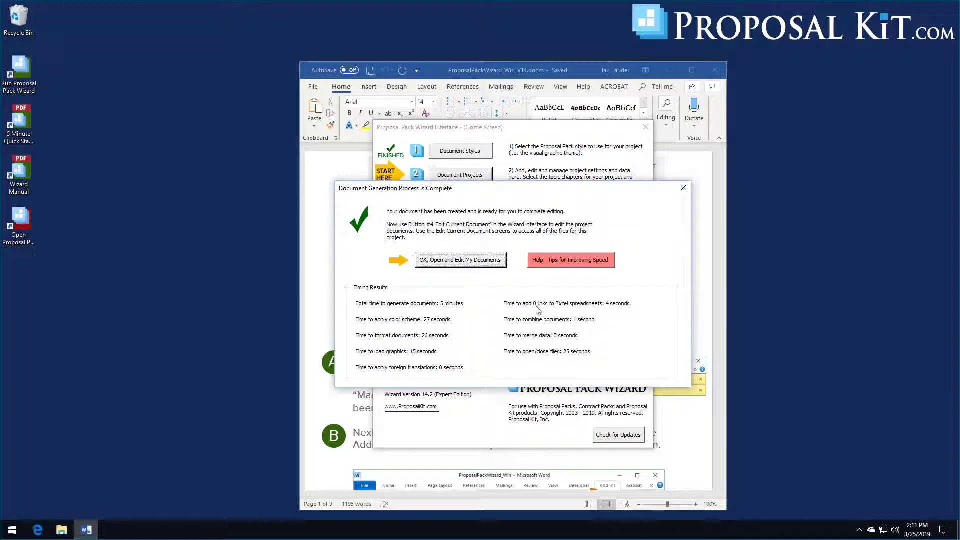
Go on to editing the generated documents and open the Combined Project Document in Word.
click(474, 262)
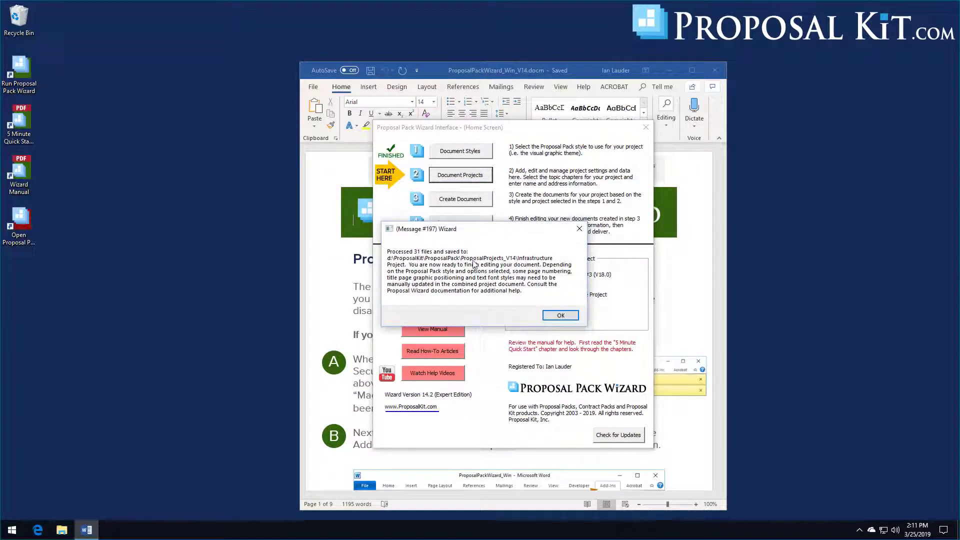
click(552, 318)
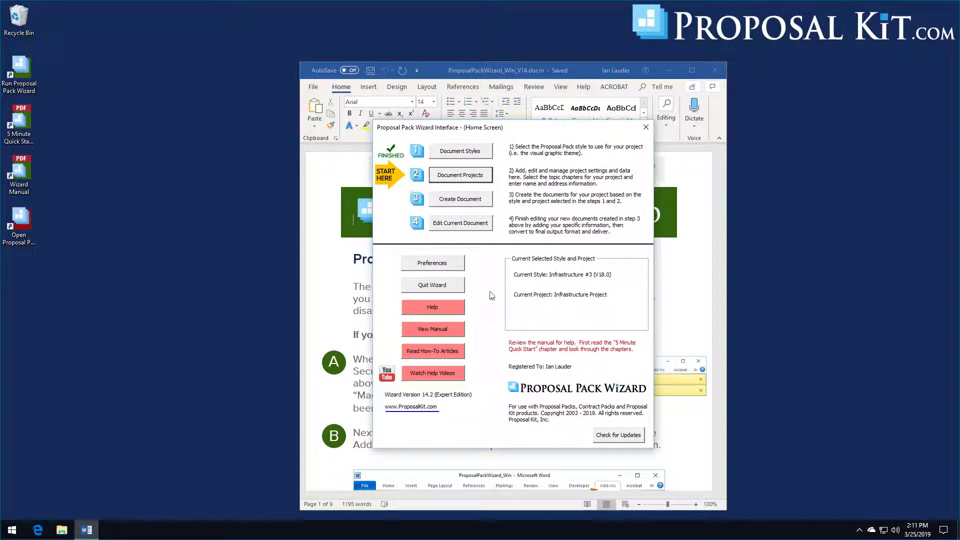
click(406, 219)
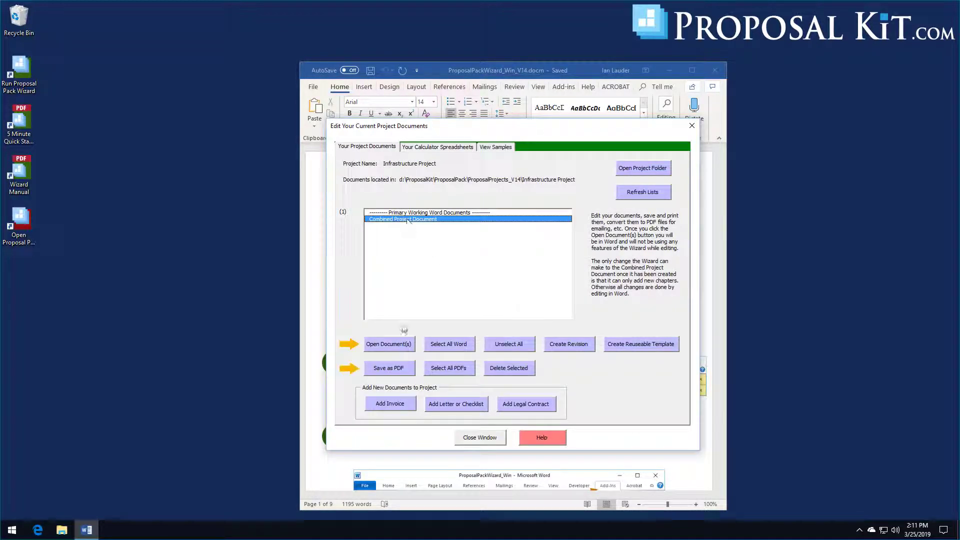
click(399, 347)
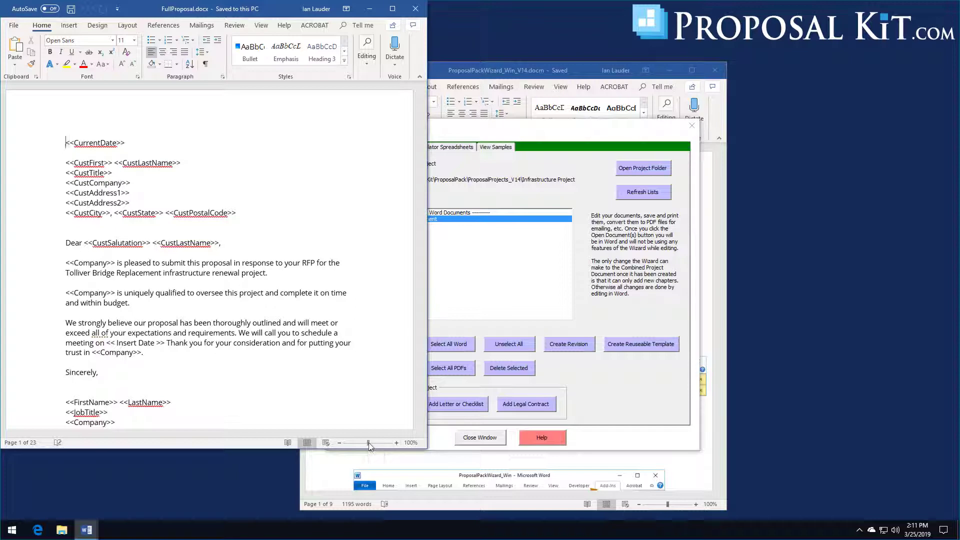
Look through the combined proposal from the cover letter and title page through Statement of Work and project plan to Recommendations, then close it.
drag(369, 445, 358, 447)
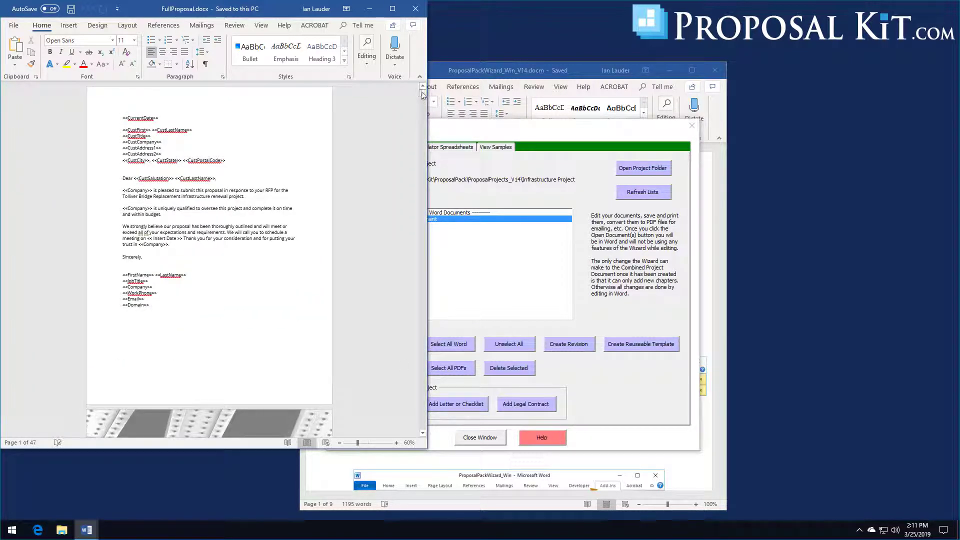
drag(422, 93, 421, 100)
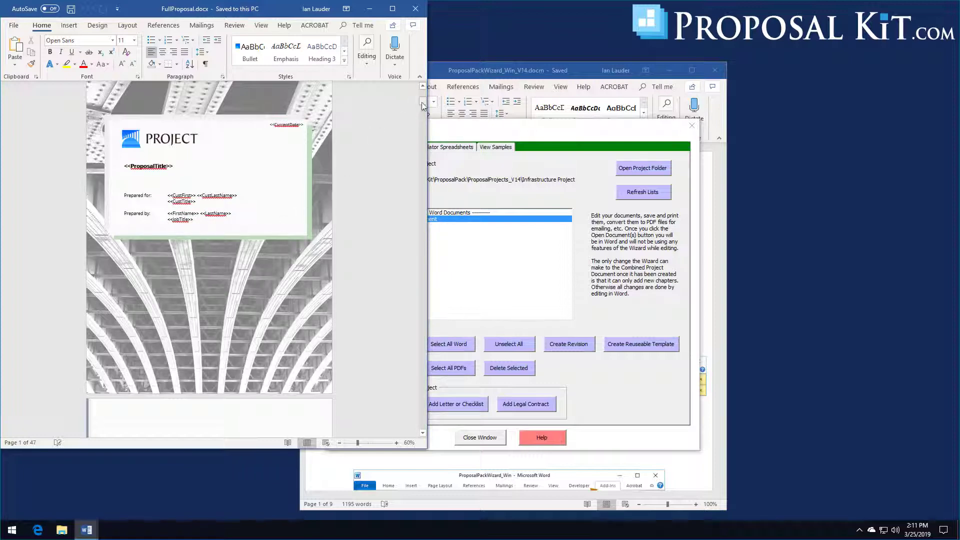
drag(421, 102, 421, 102)
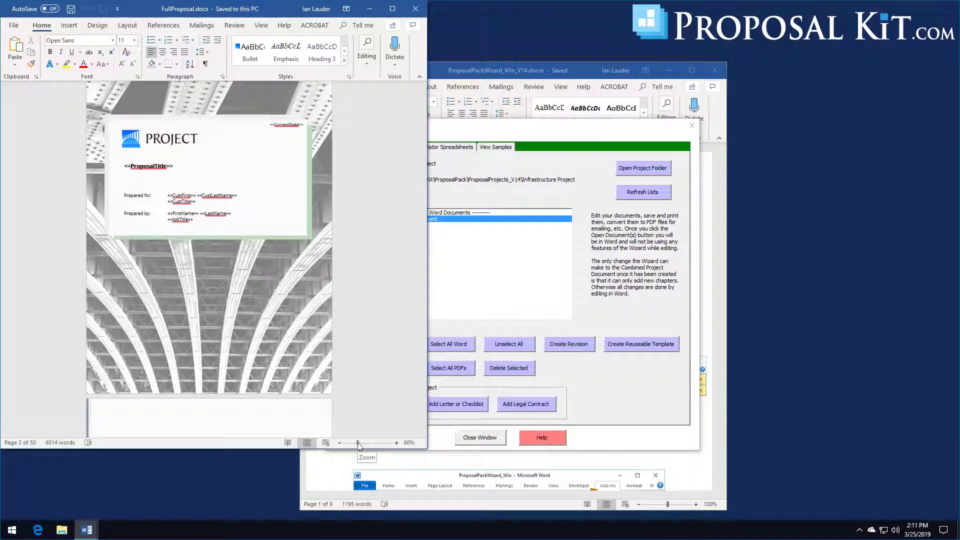
drag(357, 443, 360, 444)
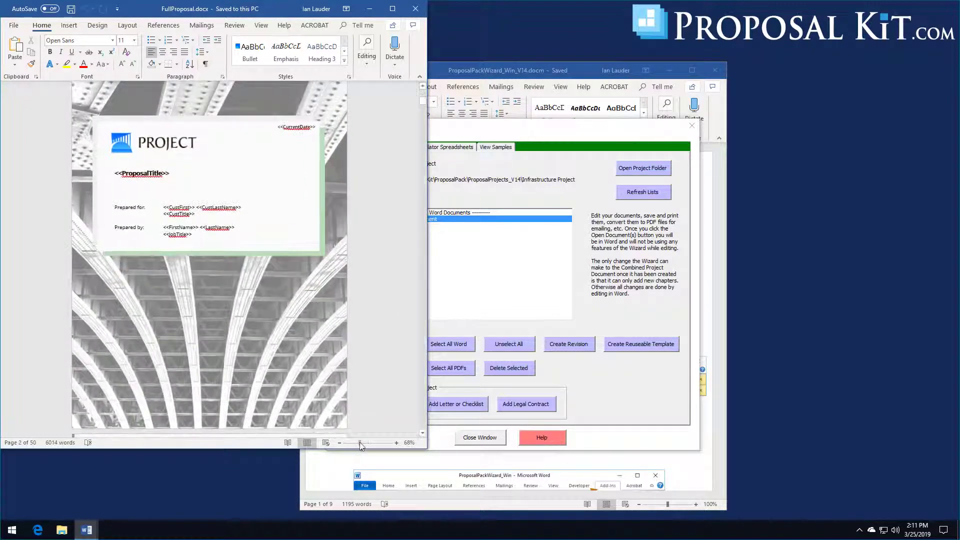
drag(423, 101, 422, 120)
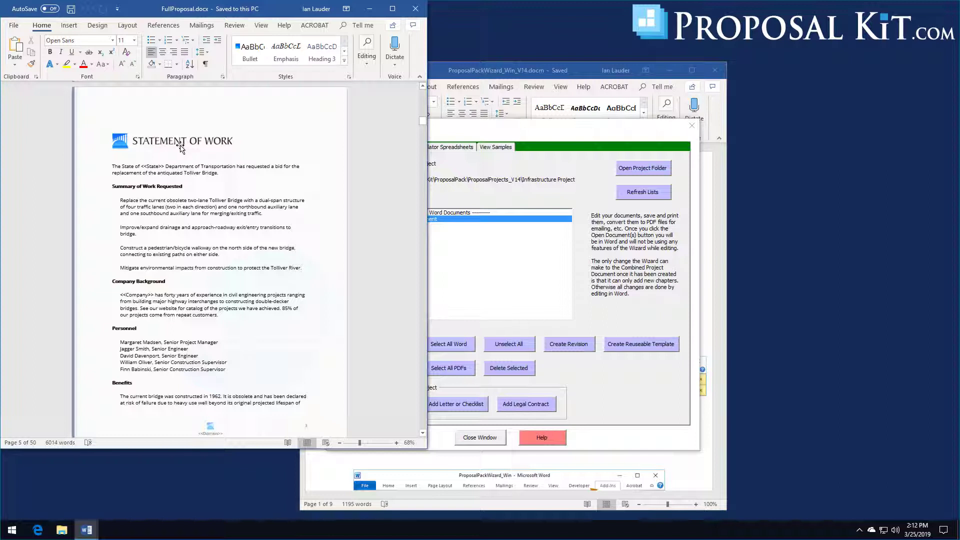
drag(119, 139, 100, 146)
drag(423, 121, 420, 153)
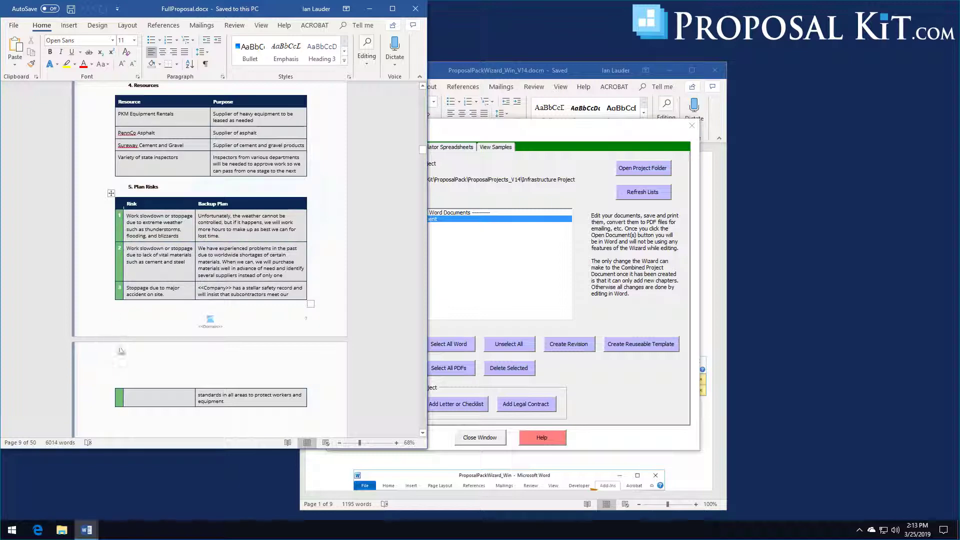
drag(423, 152, 428, 309)
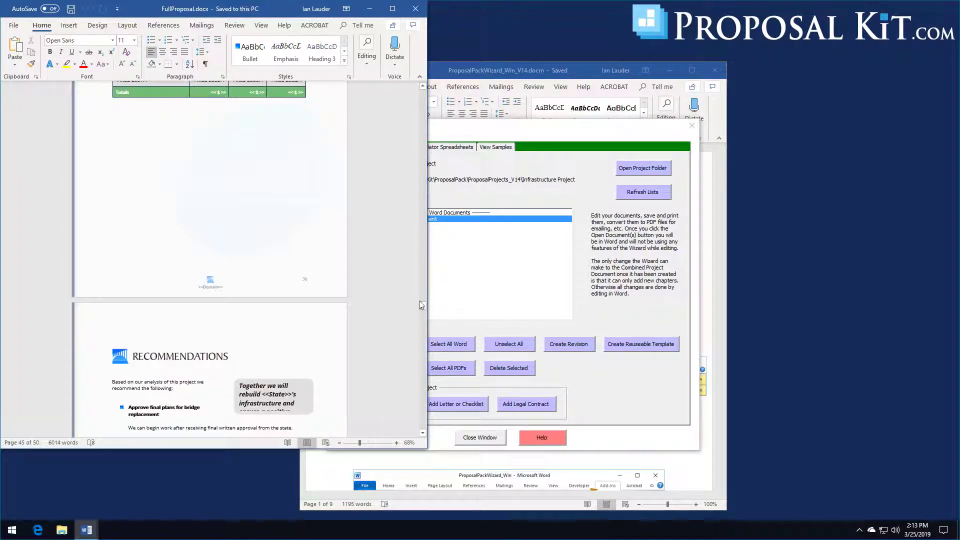
click(416, 8)
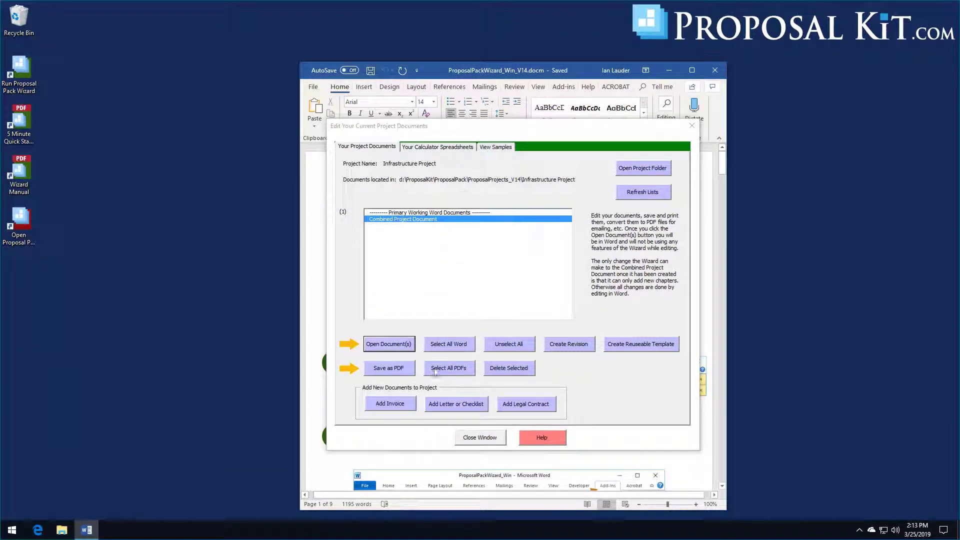
Leave the document editing window and reopen the Infrastructure Project's data for editing, acknowledging the lock notice.
click(470, 438)
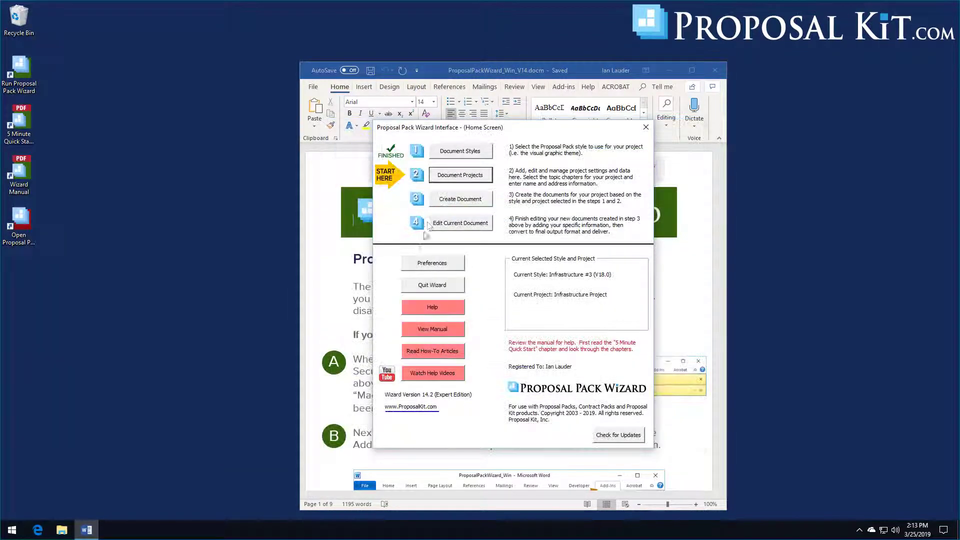
click(461, 179)
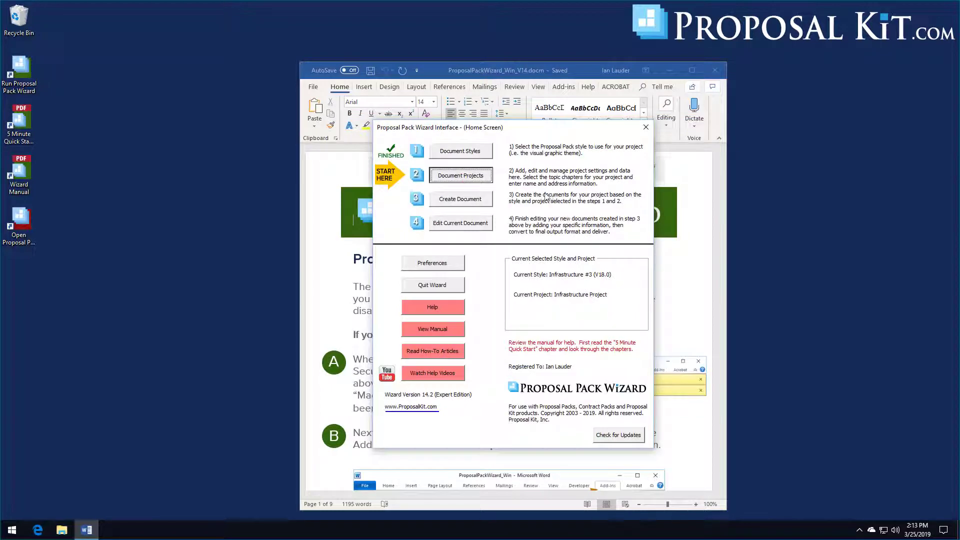
click(459, 263)
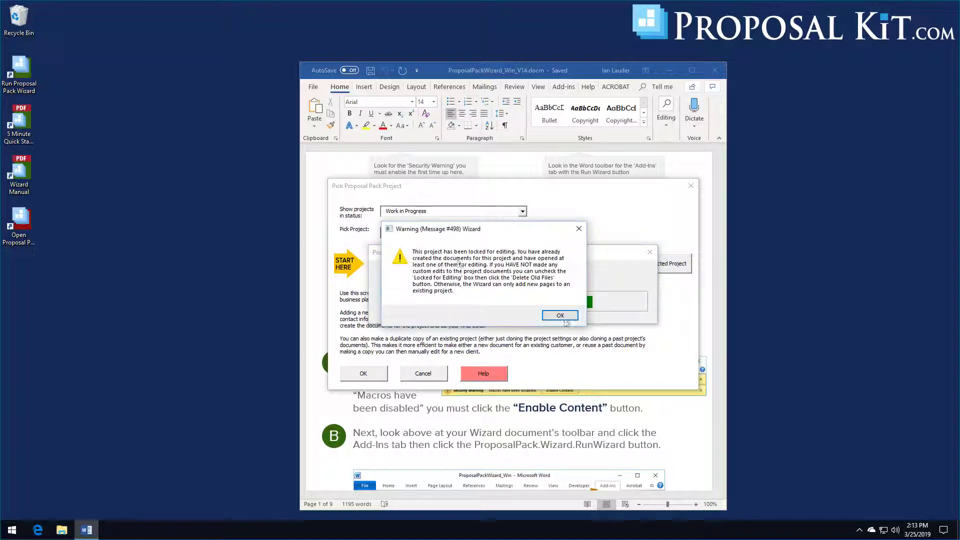
click(566, 321)
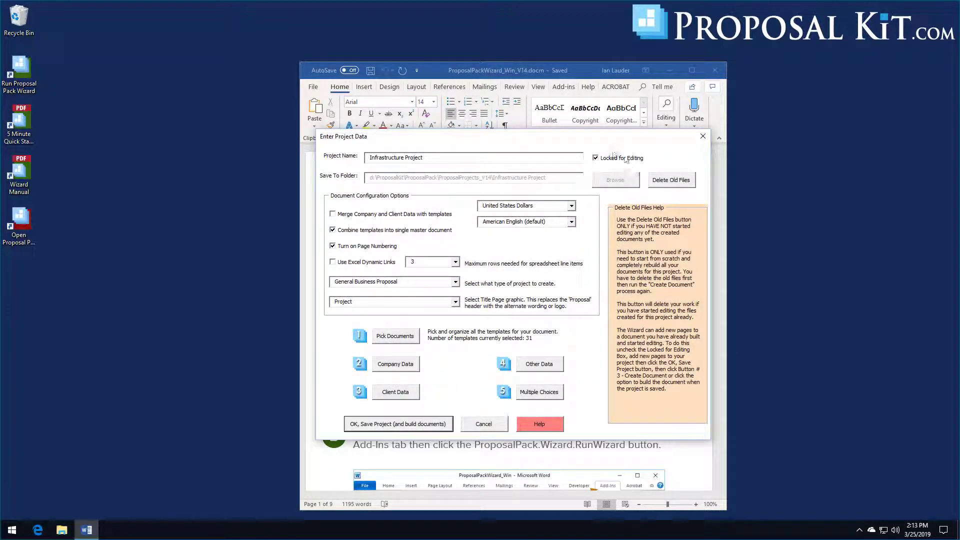